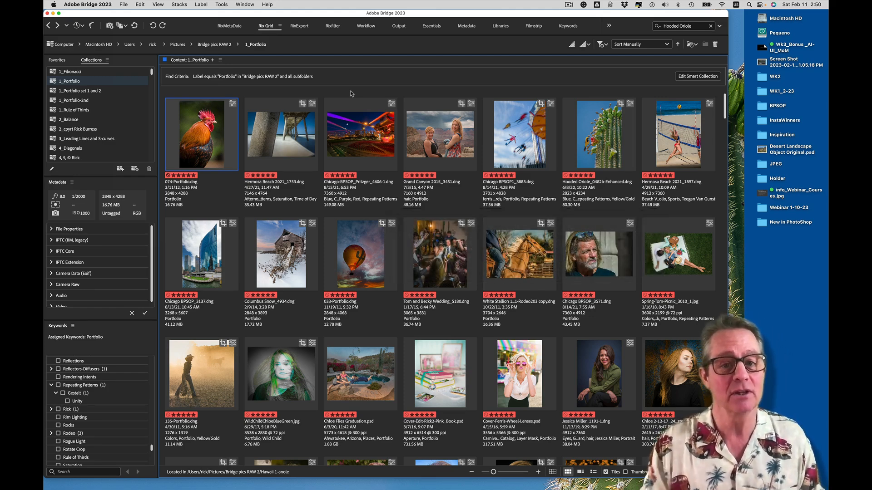
Step: Return to Adobe Bridge from the desktop and open the rooster photo 074-Portfolio.dng in Camera Raw
alt+click(818, 289)
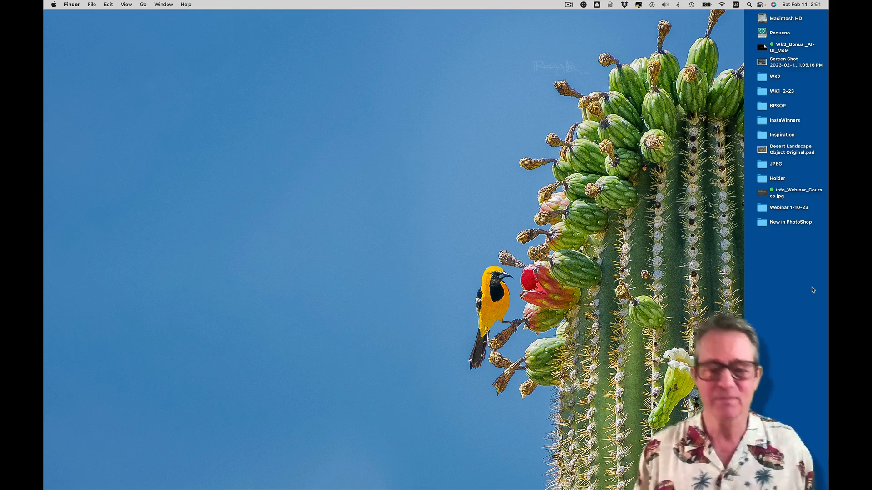
key(super+Tab)
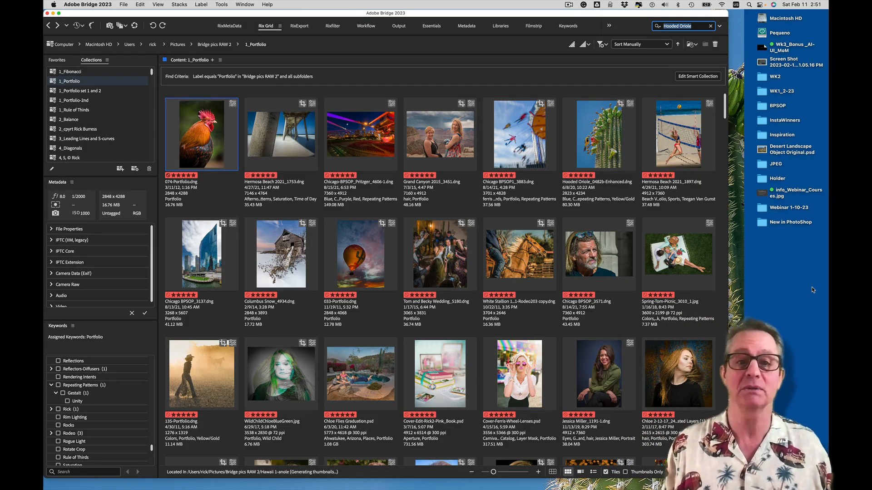
key(super+w)
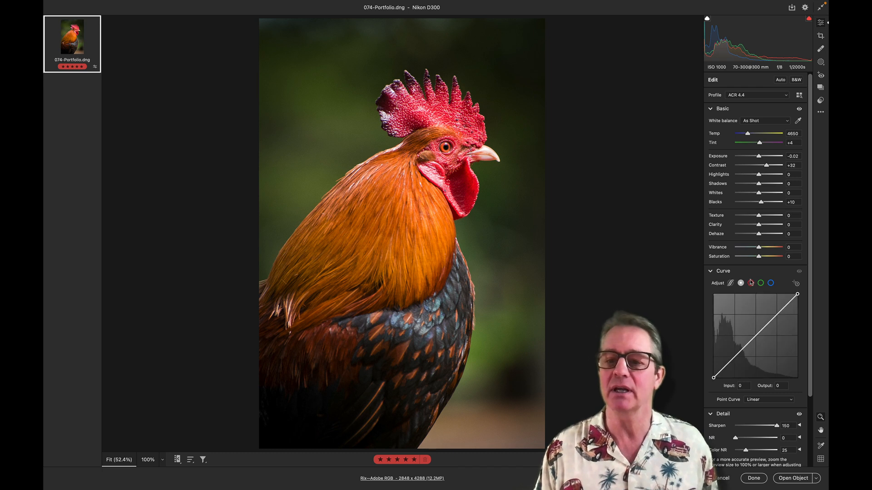
Step: Test the photo's global Saturation at +87 and -100, and settle on +3
scroll(749, 291, down, 3)
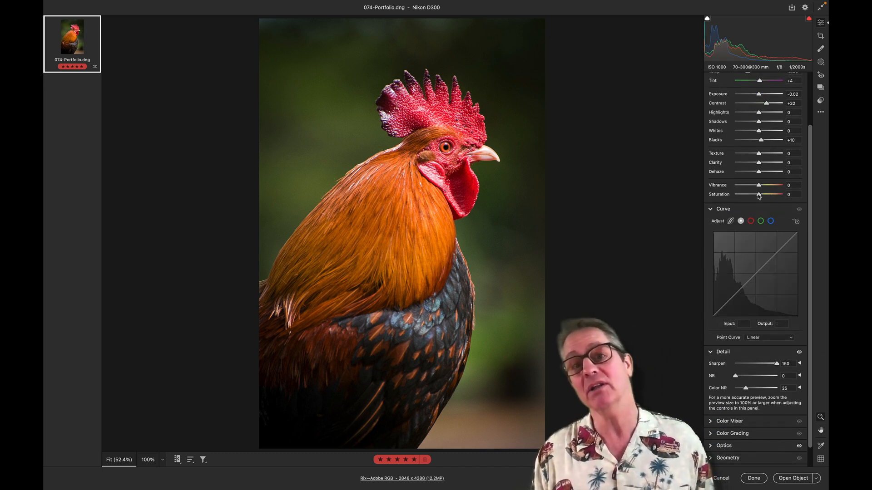
drag(758, 194, 779, 196)
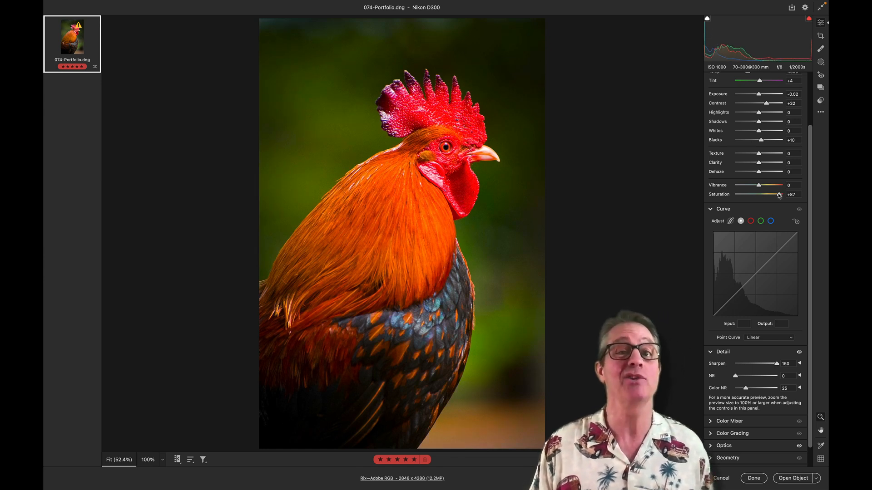
drag(779, 196, 758, 202)
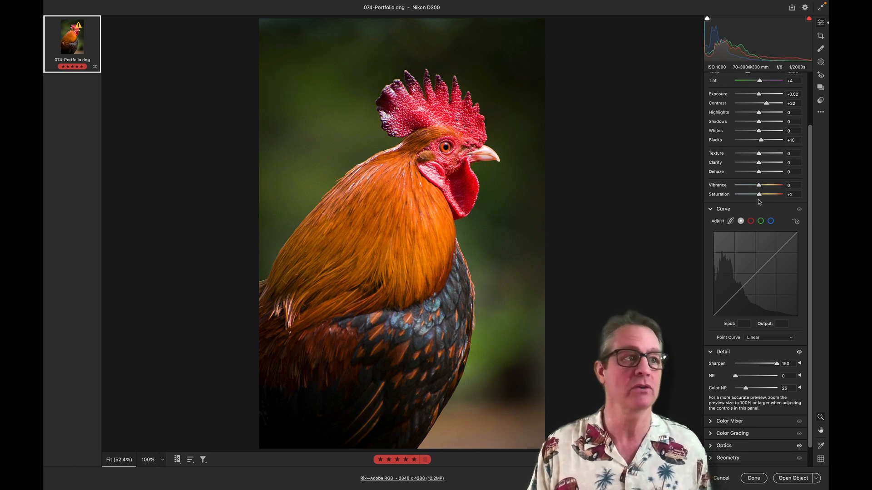
drag(759, 202, 725, 203)
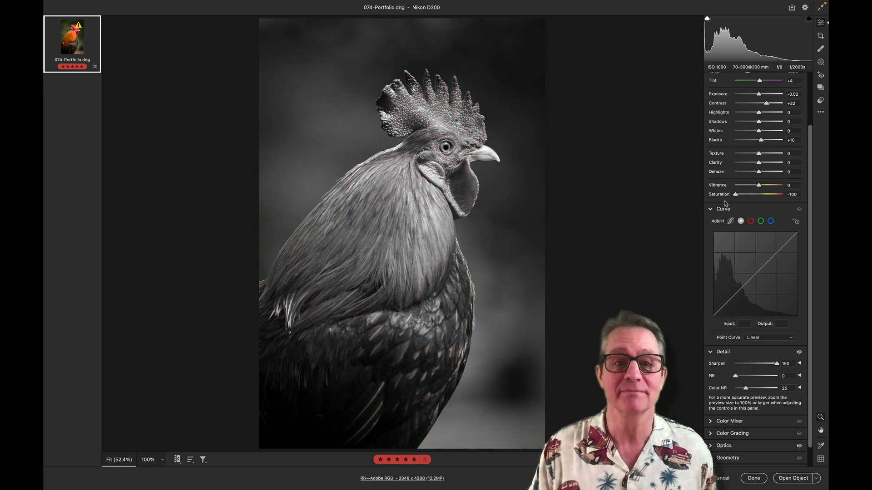
drag(735, 196, 760, 199)
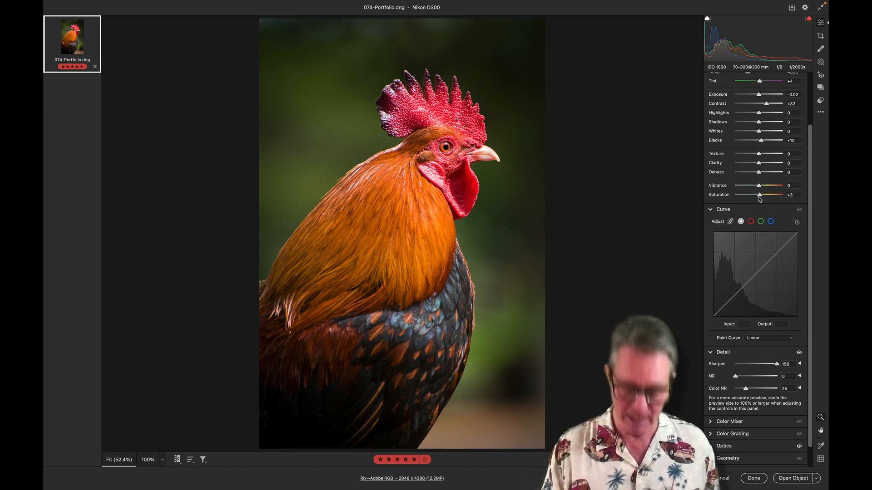
Step: Look at the available masking options and return to the global Edit adjustments
key(m)
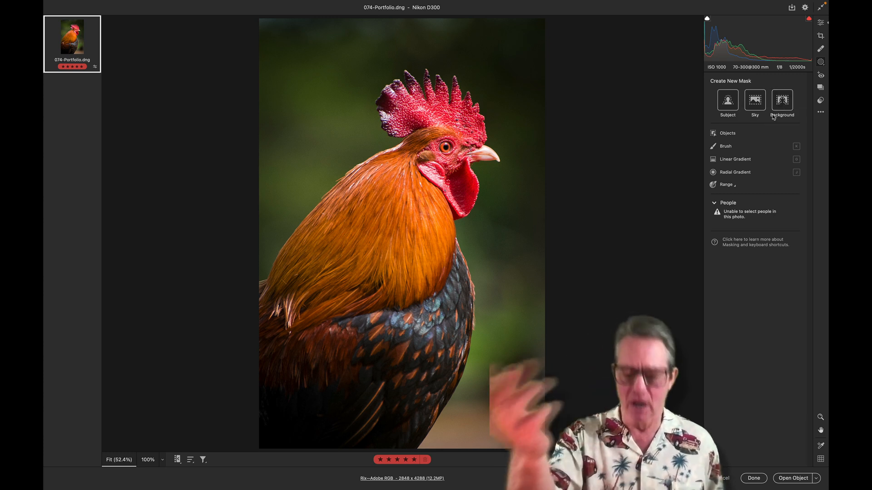
key(e)
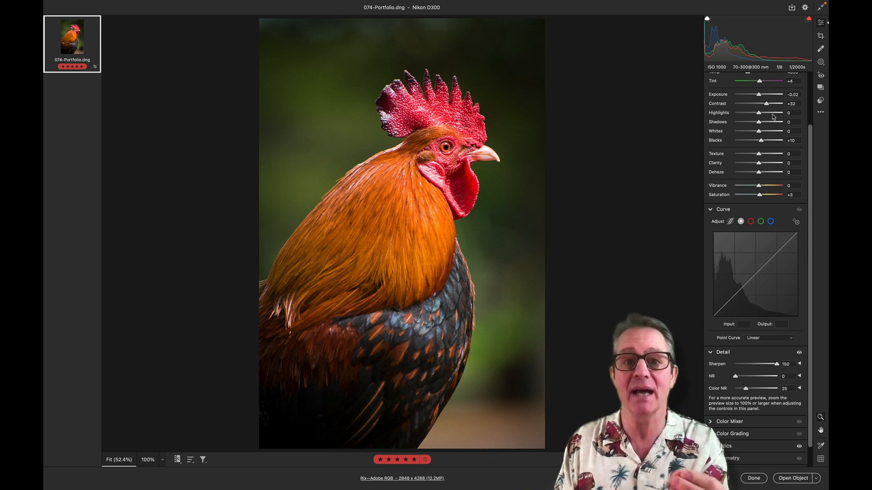
key(m)
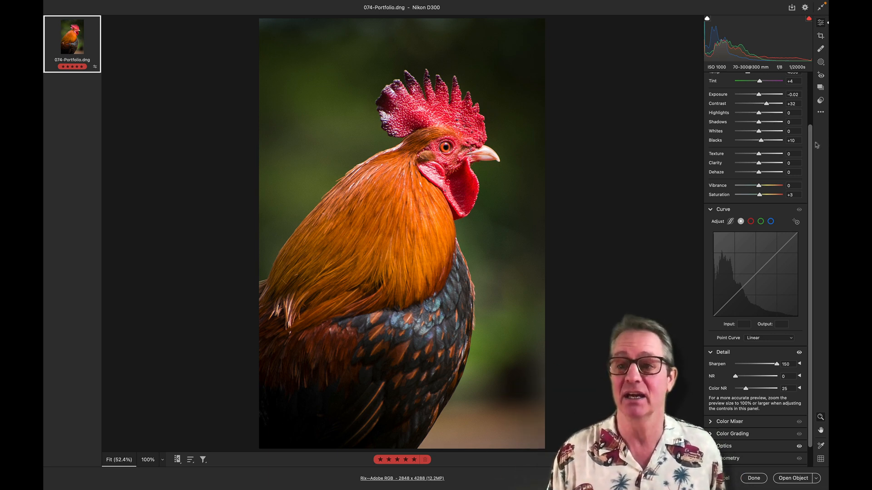
Step: Collapse the Basic, Curve and Detail adjustment sections, and expand only Basic again
drag(813, 146, 809, 71)
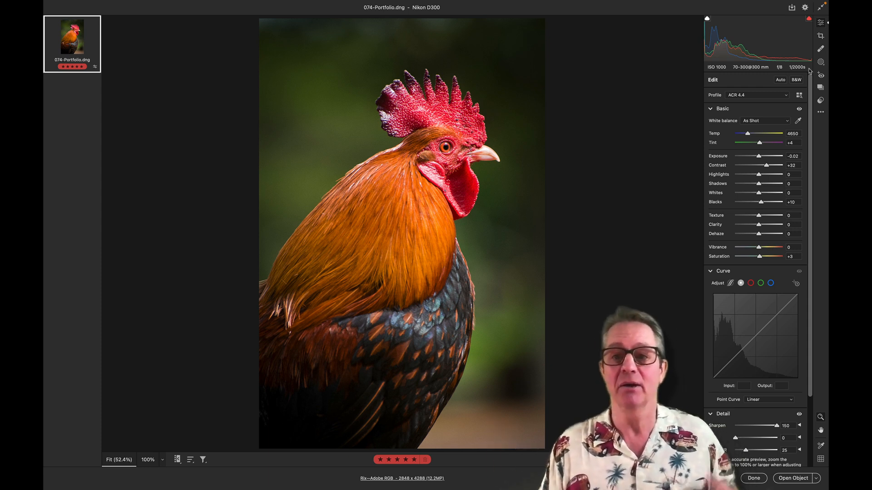
click(710, 110)
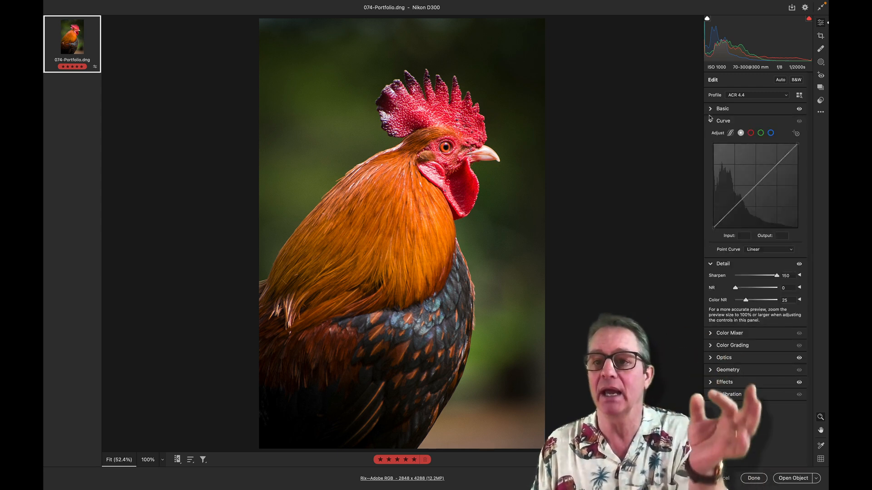
click(710, 122)
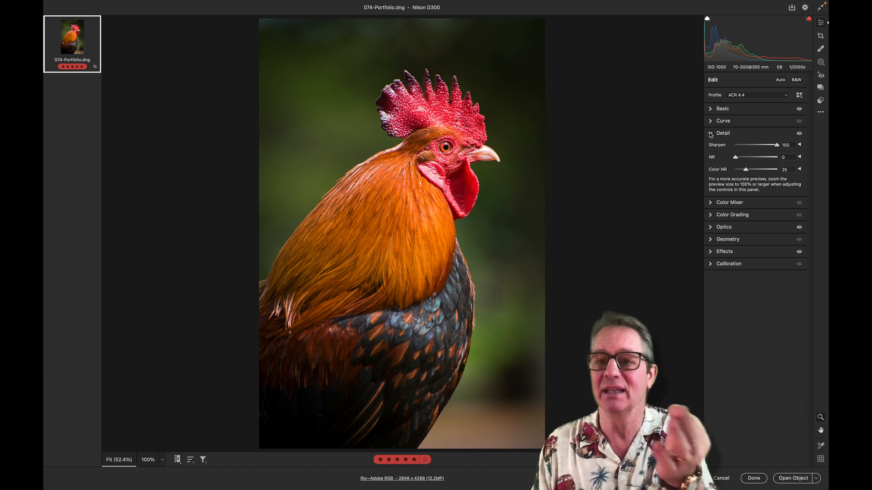
click(711, 134)
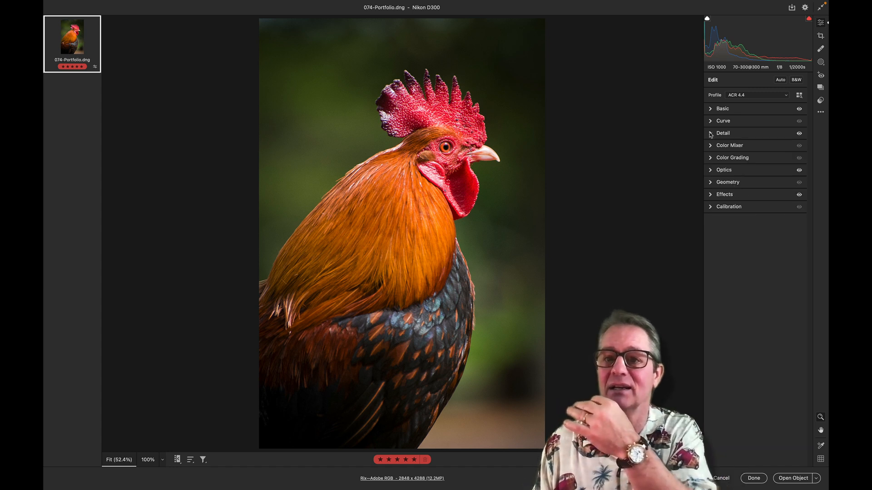
click(711, 109)
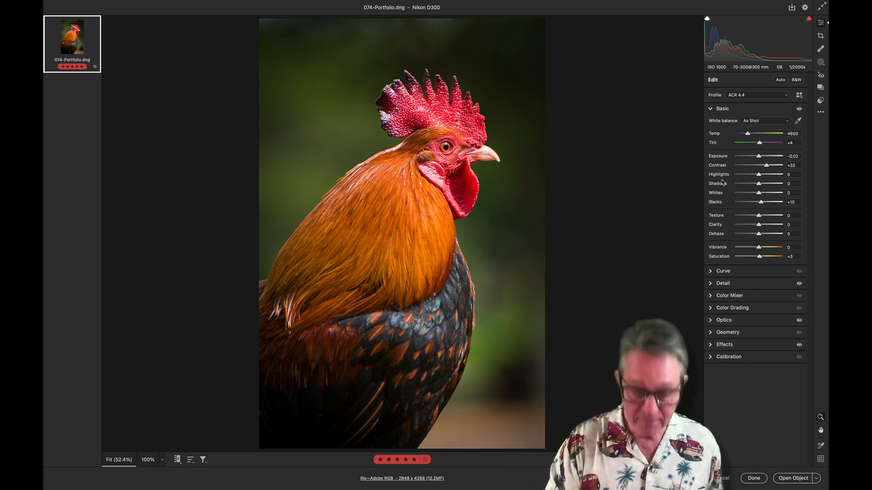
Step: Create a Subject mask that selects the rooster and display its overlay
key(m)
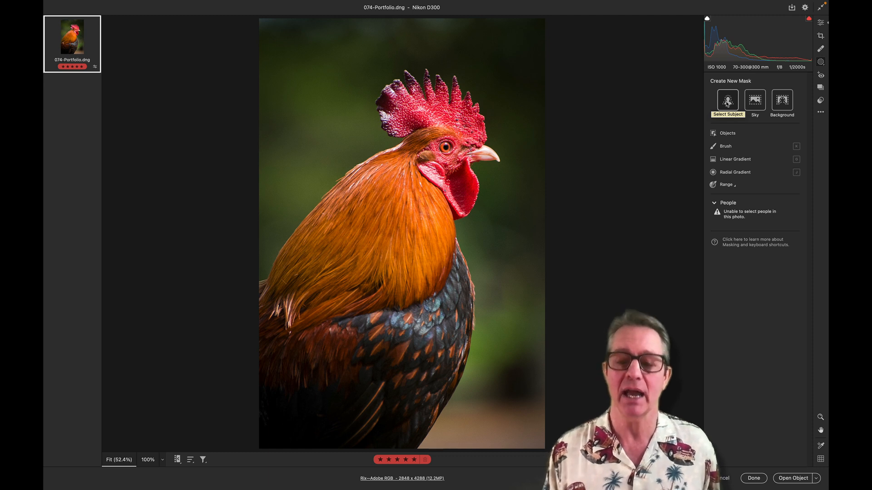
click(727, 103)
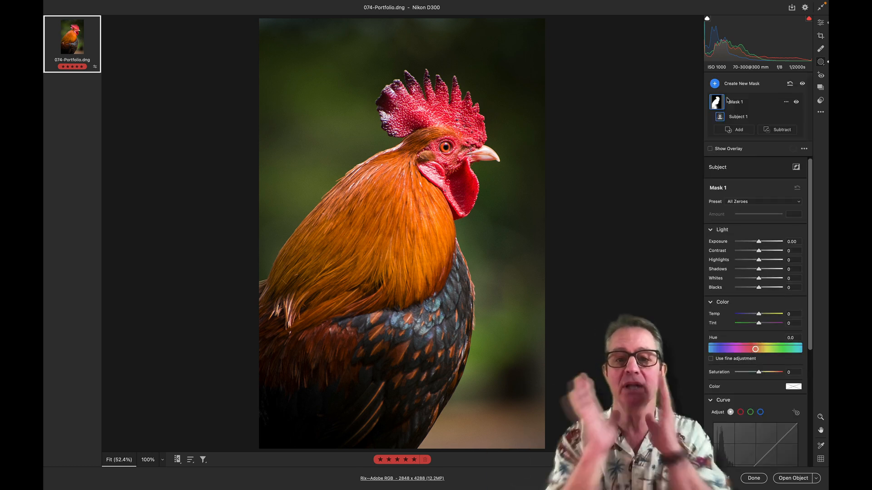
key(y)
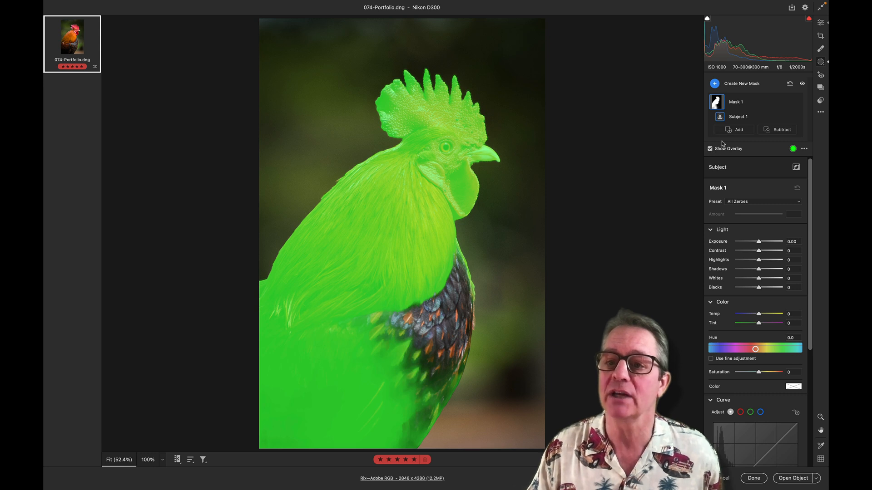
Step: Try white and magenta as the mask overlay color for the affected areas
click(794, 150)
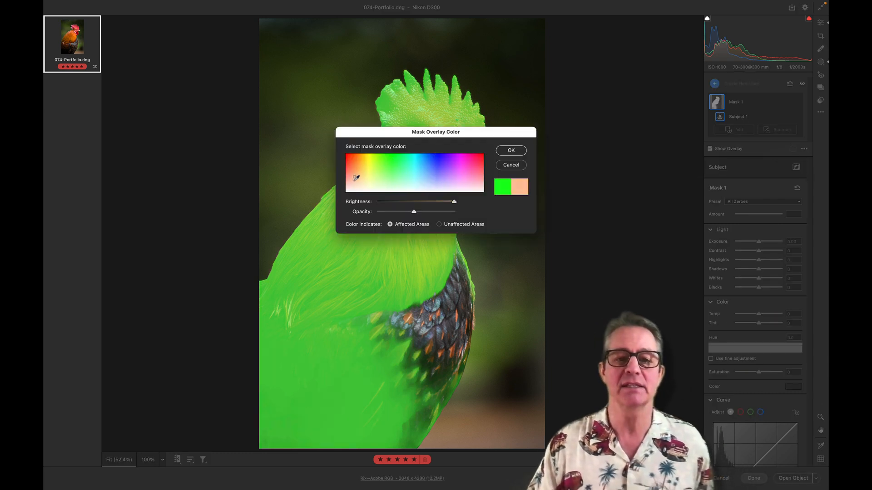
click(354, 192)
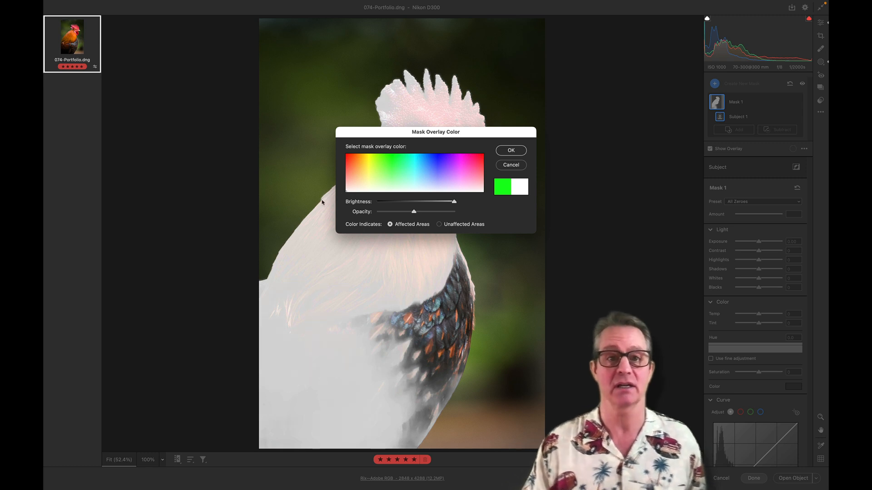
click(511, 150)
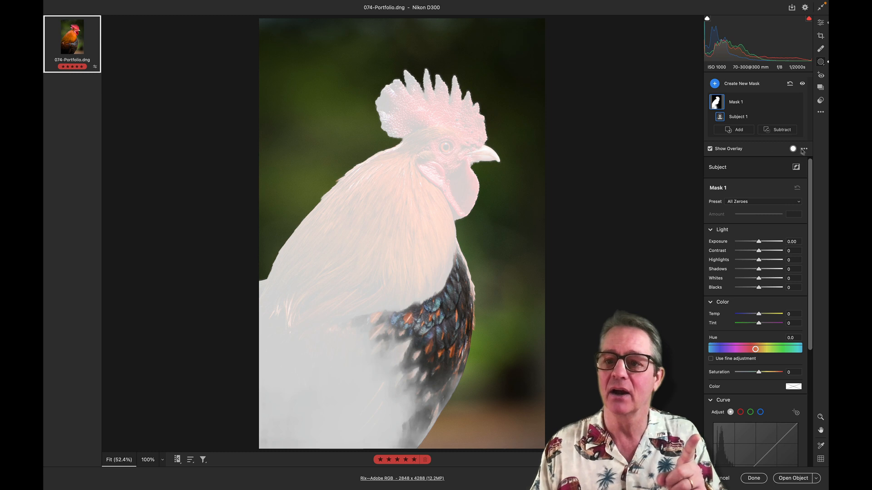
click(794, 149)
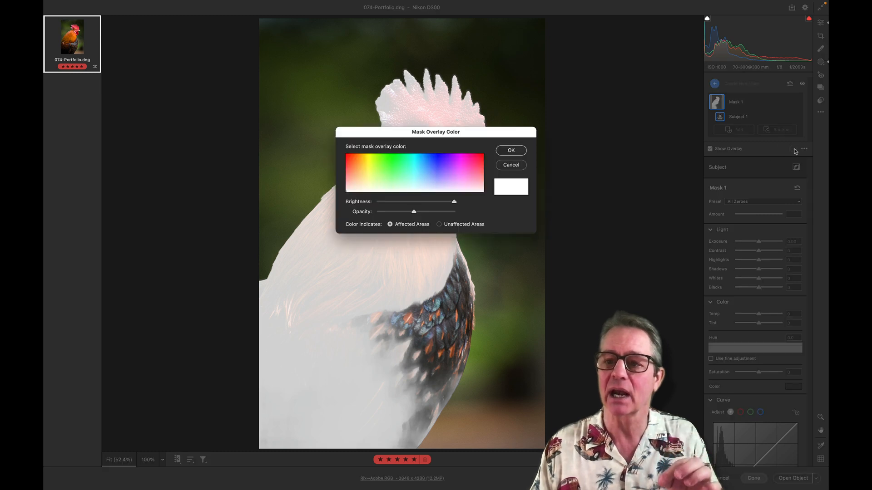
click(463, 155)
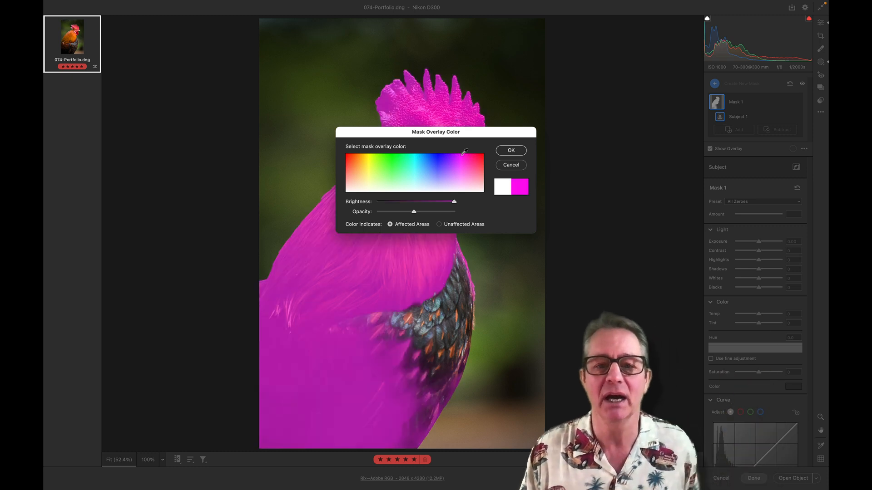
click(513, 152)
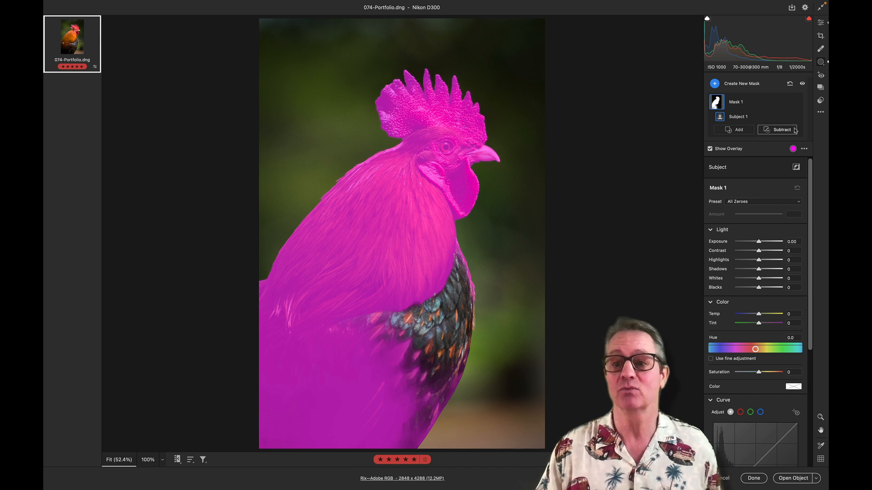
Step: Set the mask overlay color to pure blue
click(794, 149)
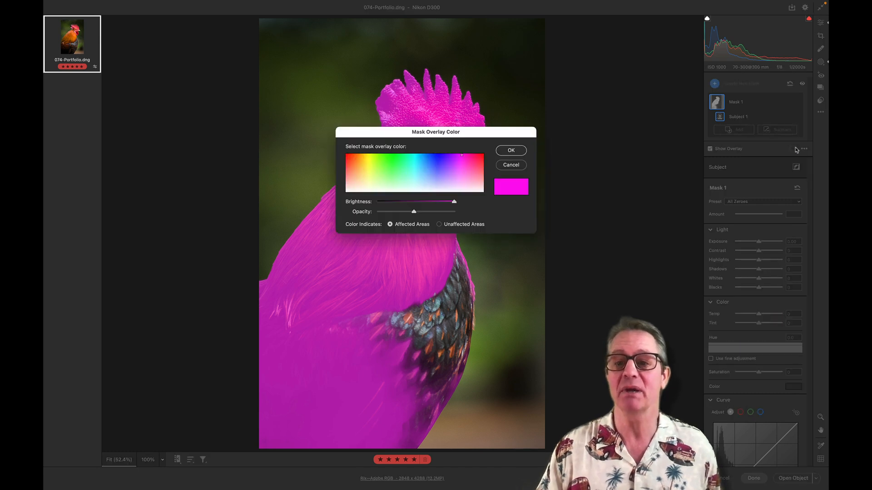
click(439, 154)
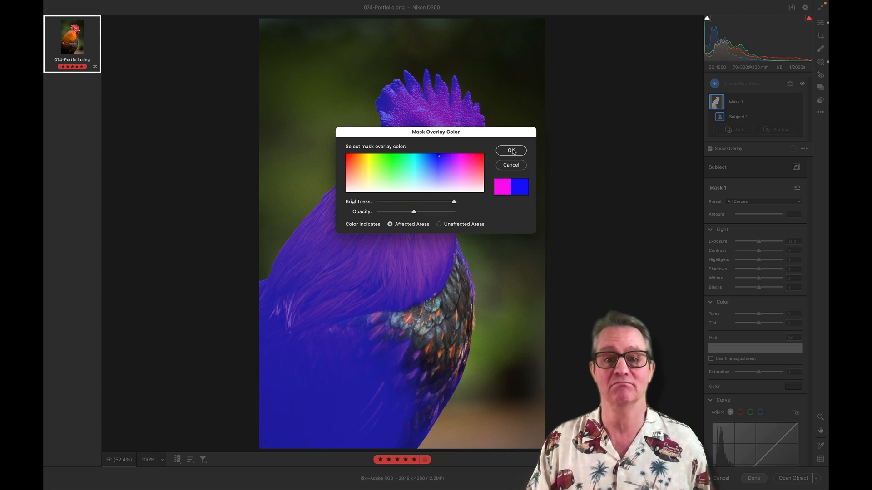
click(512, 151)
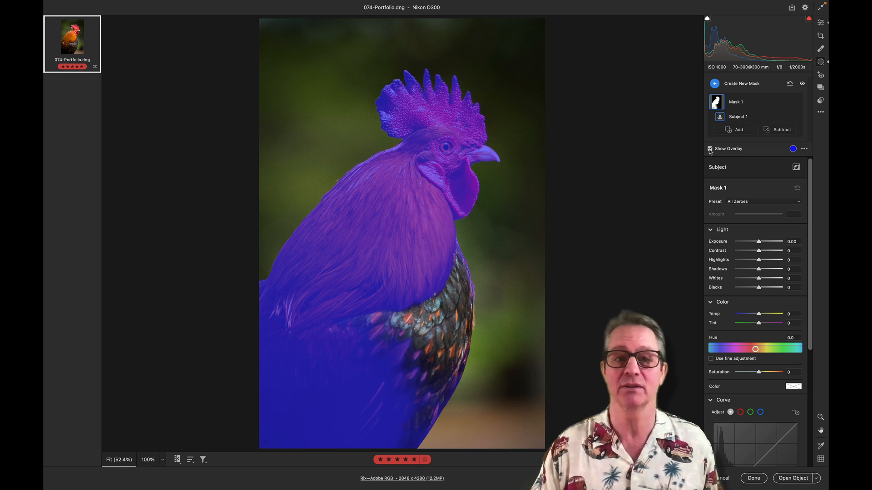
Step: Set the rooster mask's Exposure to -0.05 and its Tint to -89, with the overlay turned off
click(758, 242)
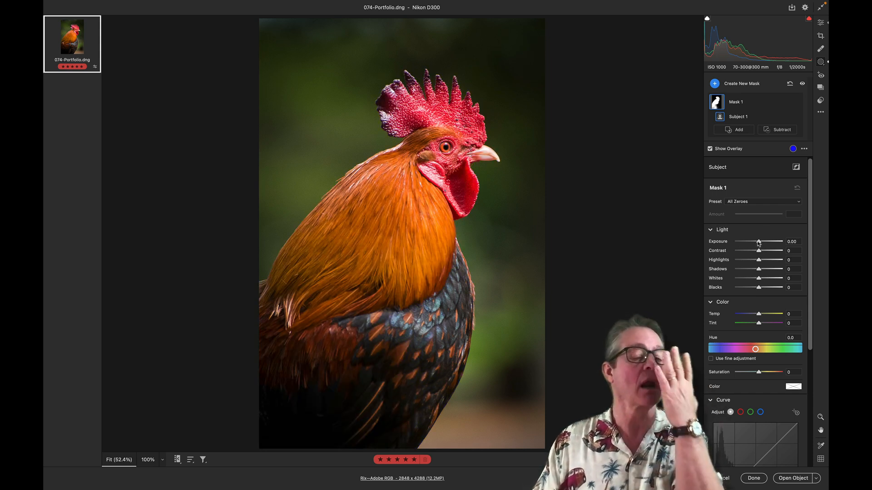
drag(759, 242, 757, 243)
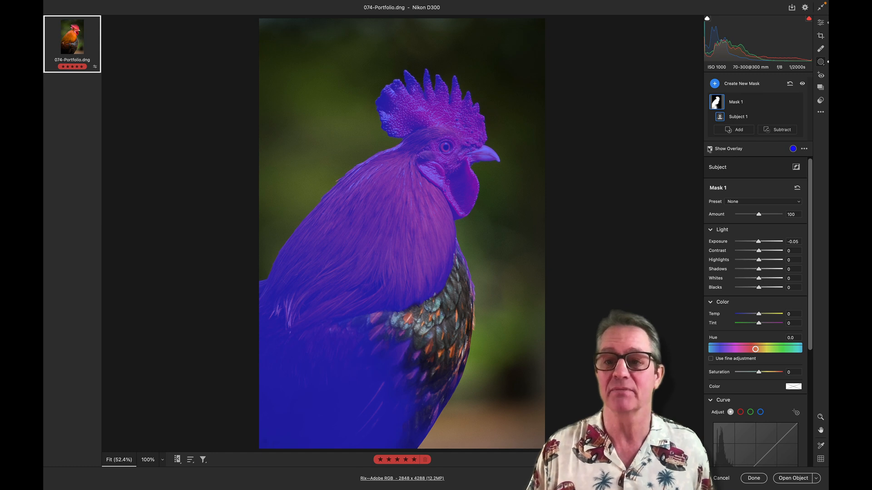
click(710, 149)
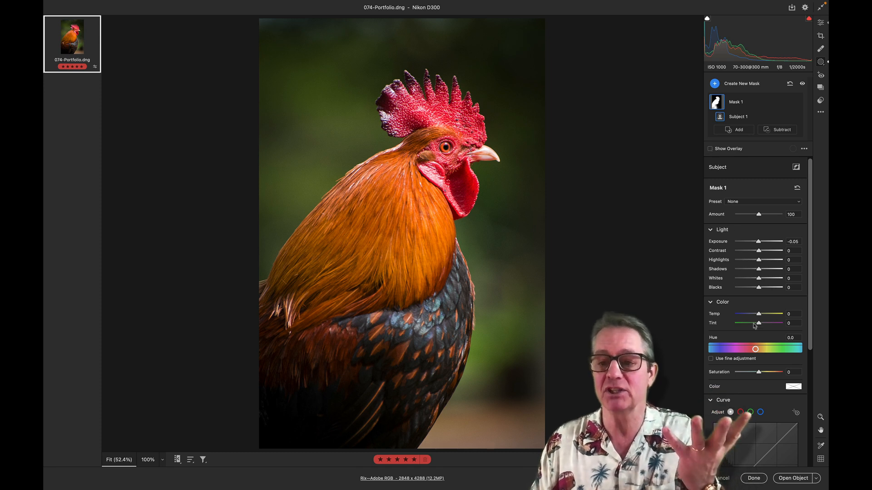
drag(758, 326, 737, 324)
mouse_move(717, 99)
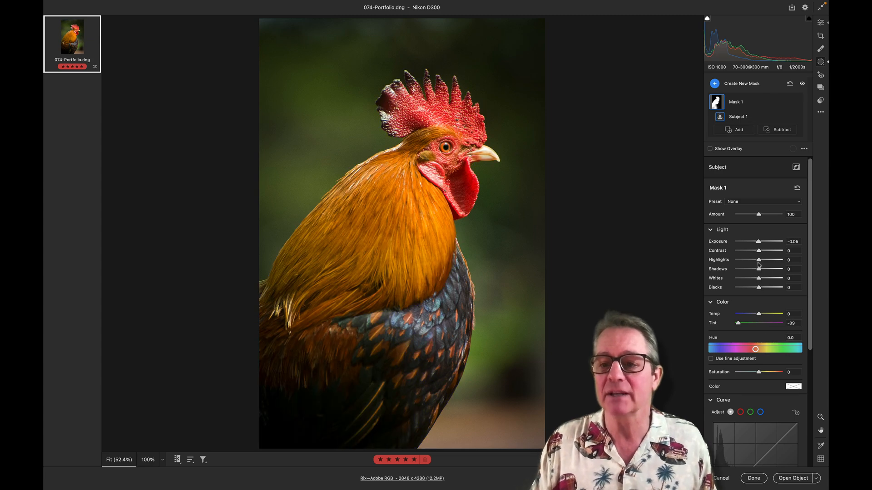
Step: Try the rooster mask's Exposure at -1.00, restore it to -0.05, and turn the mask overlay on
mouse_move(758, 242)
mouse_down()
mouse_move(750, 242)
mouse_move(773, 242)
mouse_move(753, 244)
mouse_up()
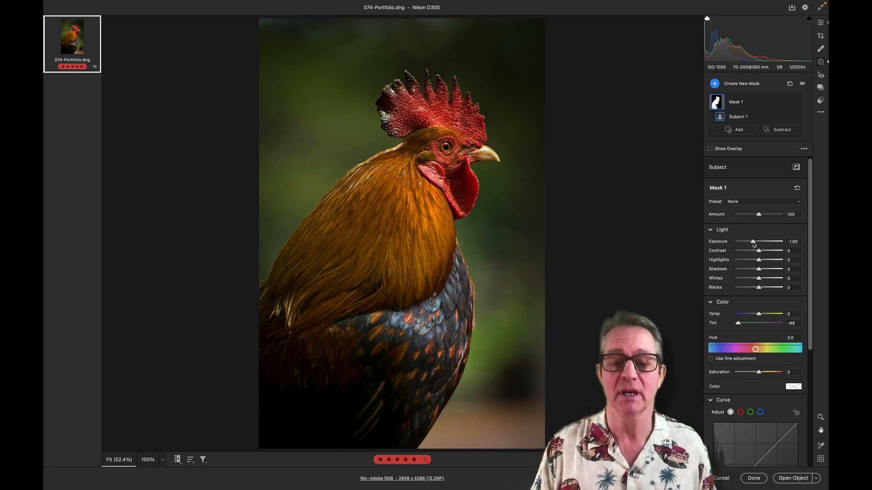
double_click(753, 243)
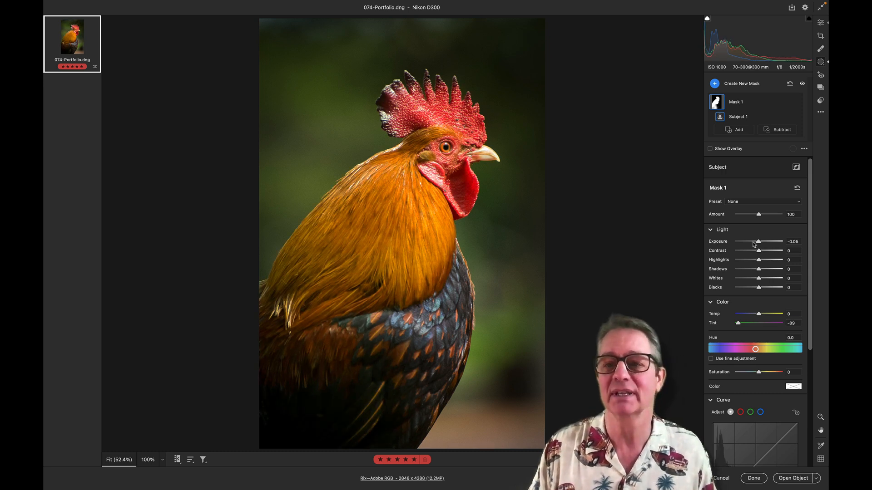
click(711, 150)
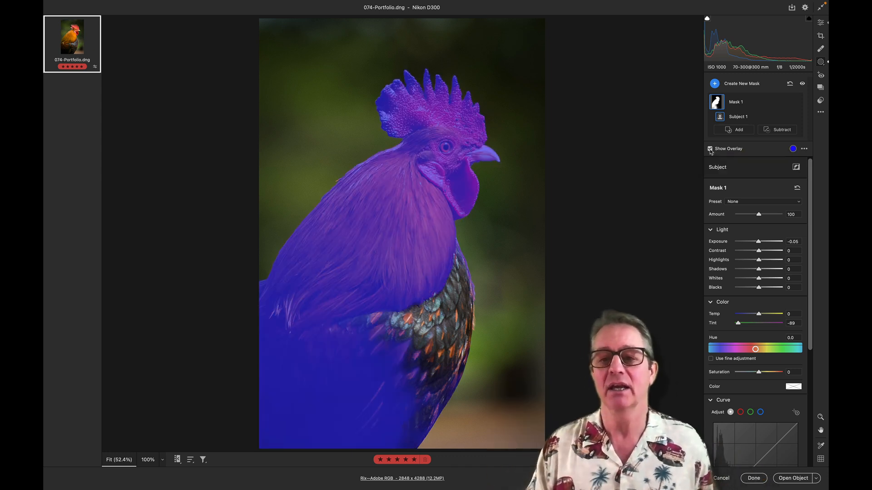
Step: Toggle the rooster mask's overlay off and on to compare the photo with and without the blue tint
scroll(662, 169, left, 4)
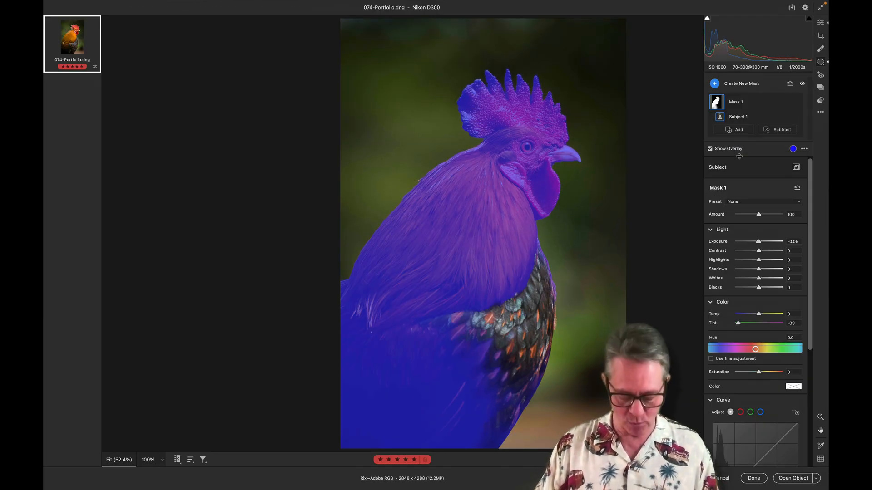
key(y)
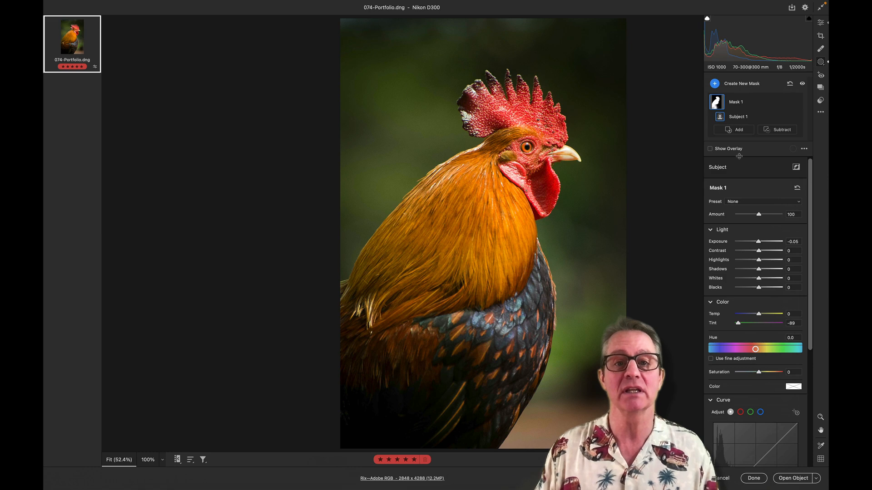
key(o)
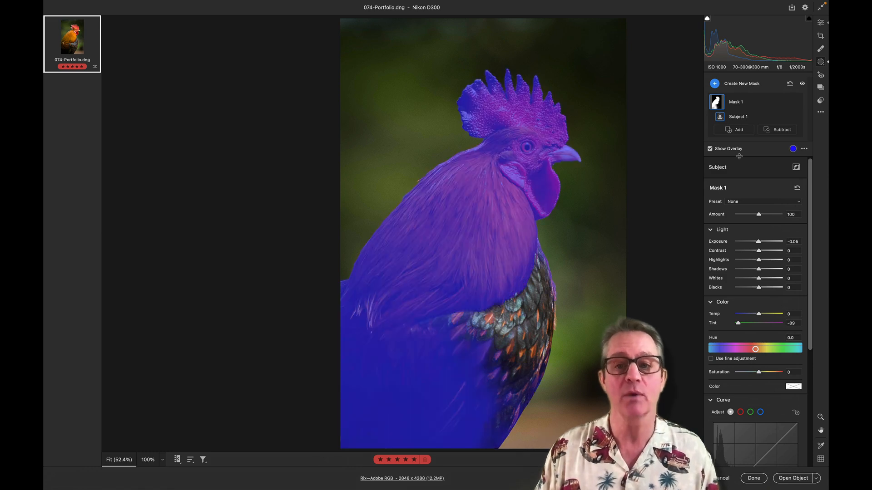
key(o)
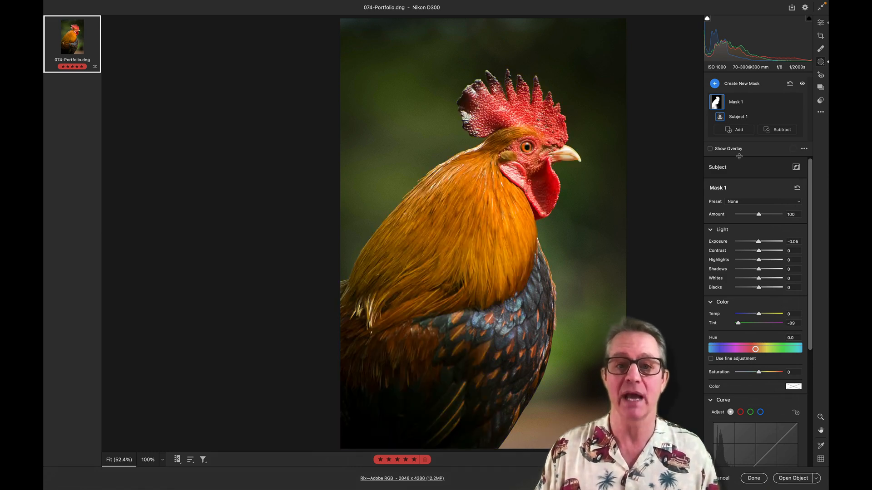
key(o)
key(o)
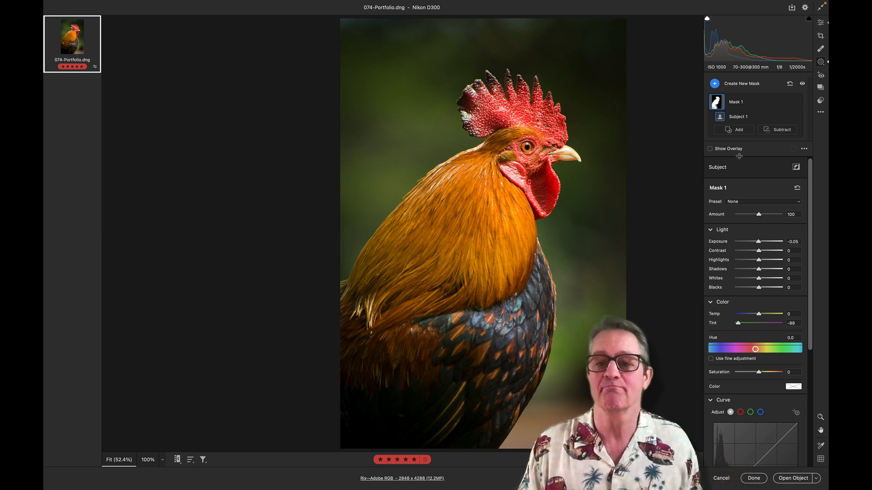
key(y)
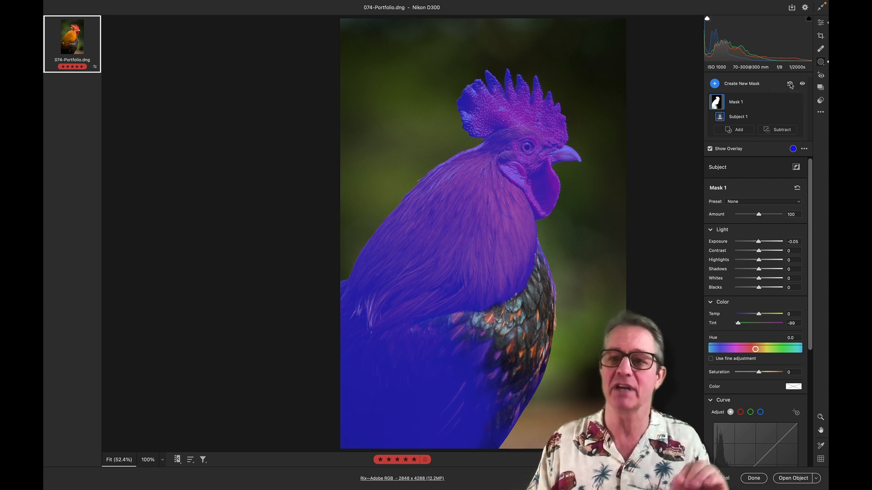
Step: Reset all masking on the rooster photo and create a new mask that selects the background
click(790, 85)
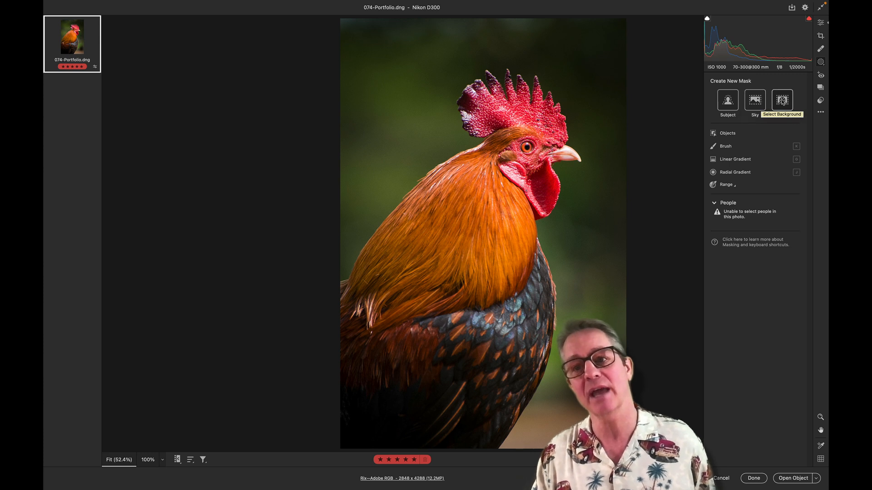
click(783, 101)
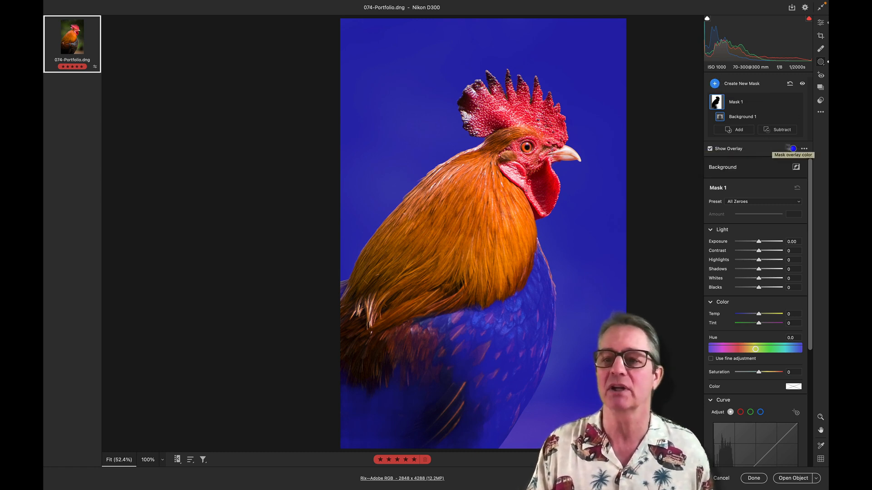
click(715, 84)
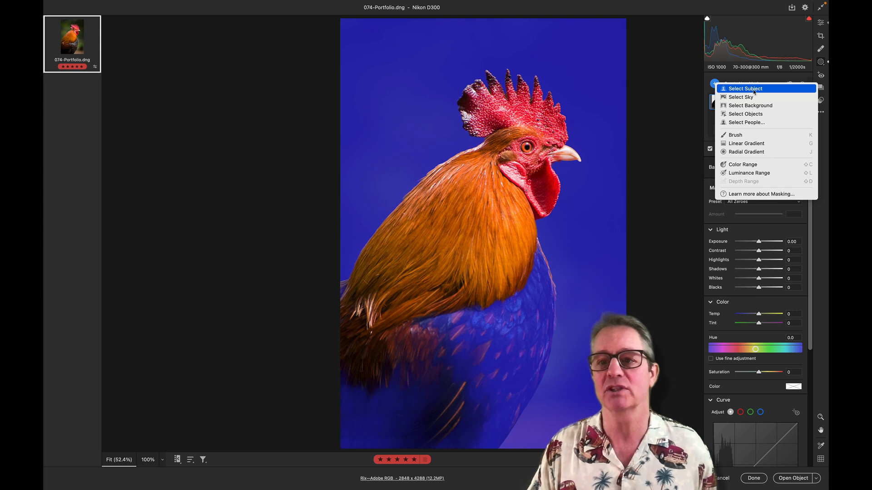
click(669, 107)
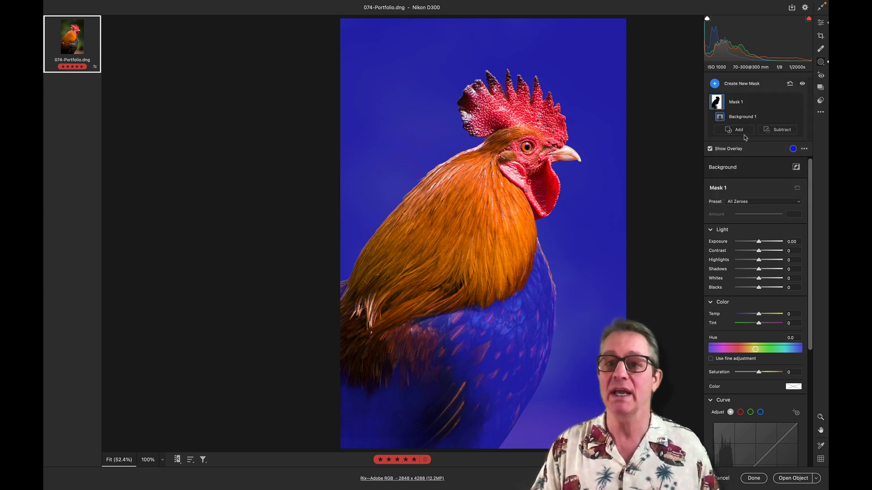
Step: Set the mask overlay color to bright green for the affected areas
click(793, 149)
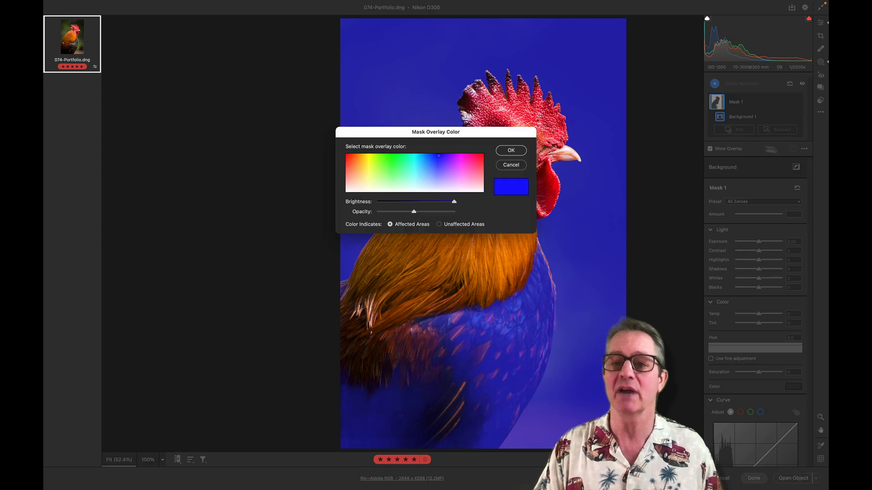
drag(417, 169, 392, 154)
click(511, 150)
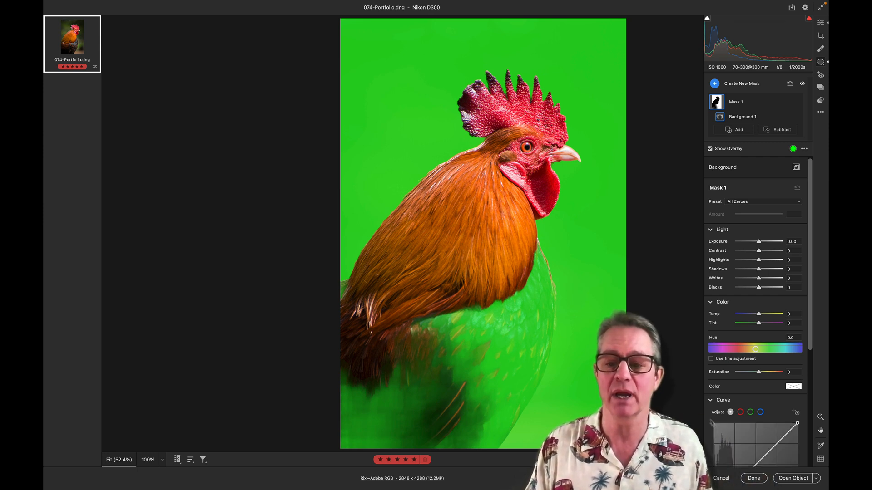
Step: Discard the rooster photo's edits, then open Hermosa Beach 2021_1753.dng from Adobe Bridge and display its masks
click(715, 479)
click(312, 153)
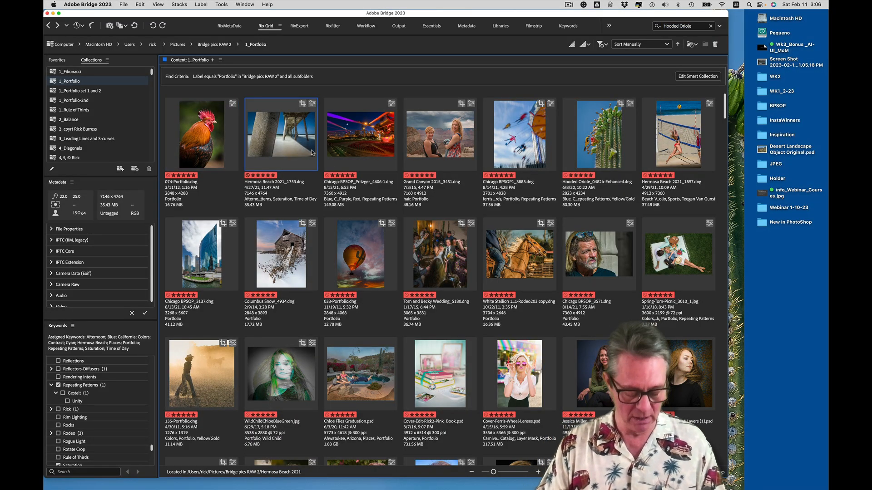
double_click(313, 153)
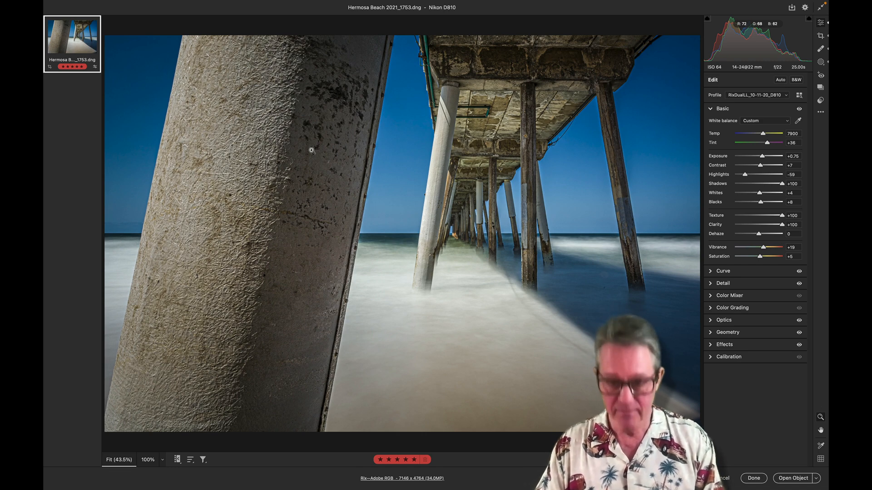
key(shift+w)
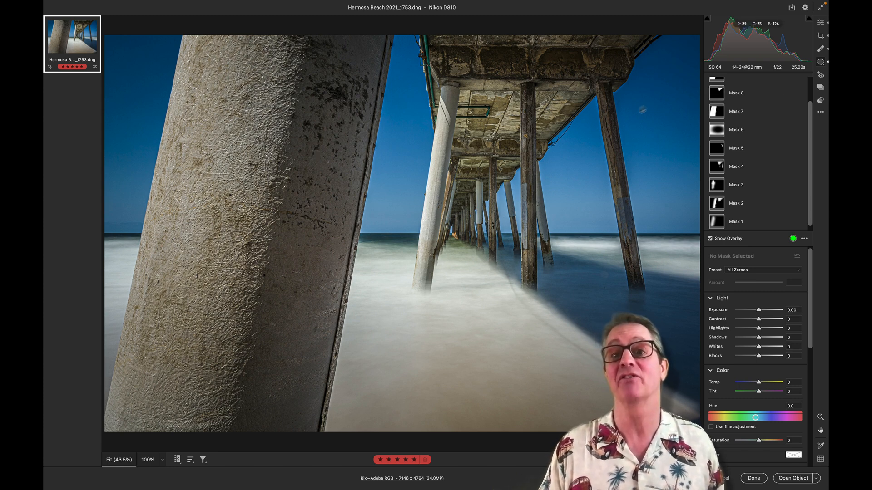
scroll(771, 141, up, 2)
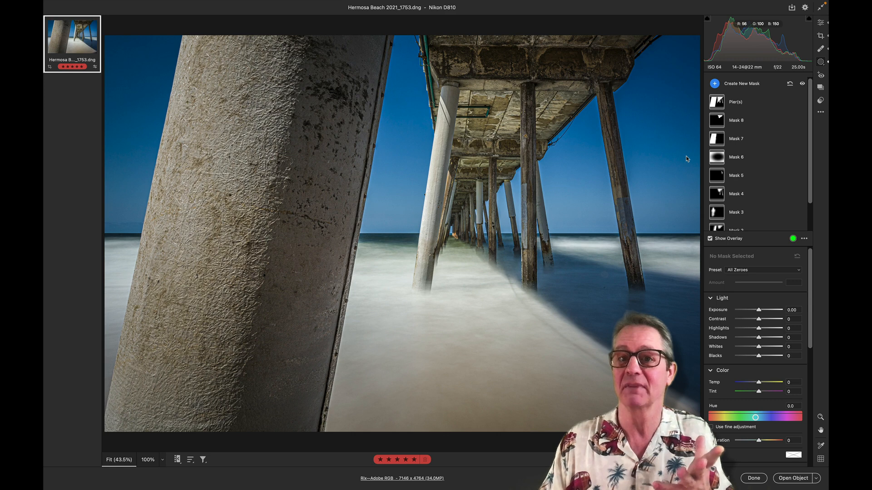
Step: Add a sky mask to the pier photo, with the overlay off, Exposure at +1.30 and Temp at -16
click(715, 84)
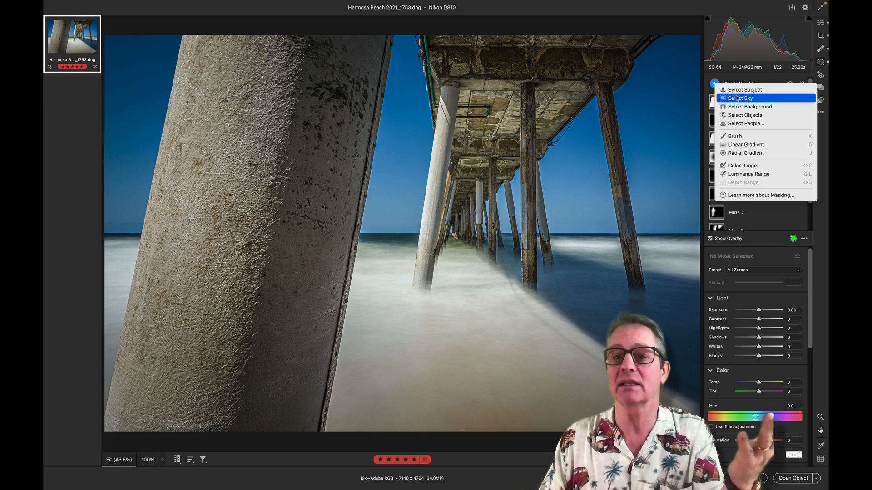
click(734, 90)
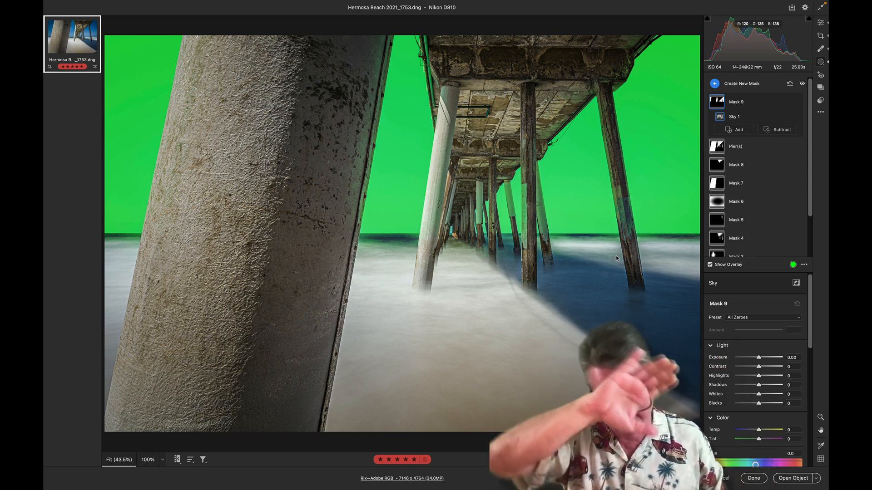
key(y)
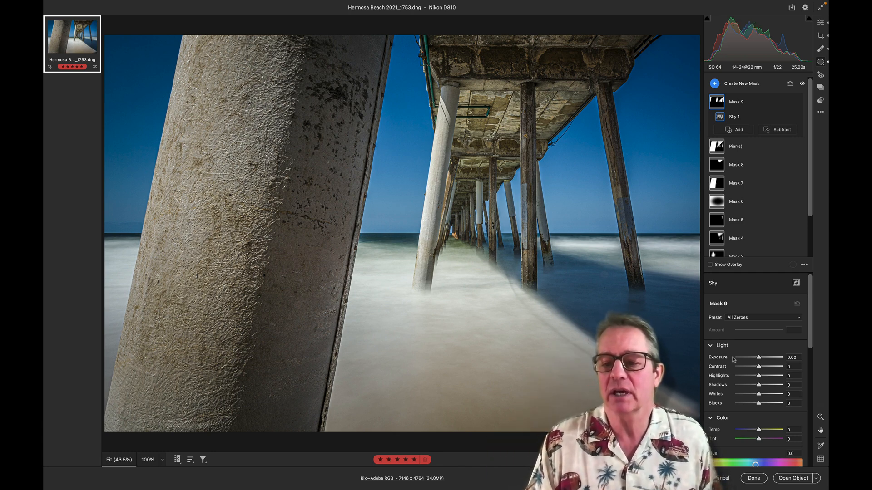
mouse_move(758, 358)
mouse_down()
mouse_move(748, 360)
mouse_move(766, 360)
mouse_up()
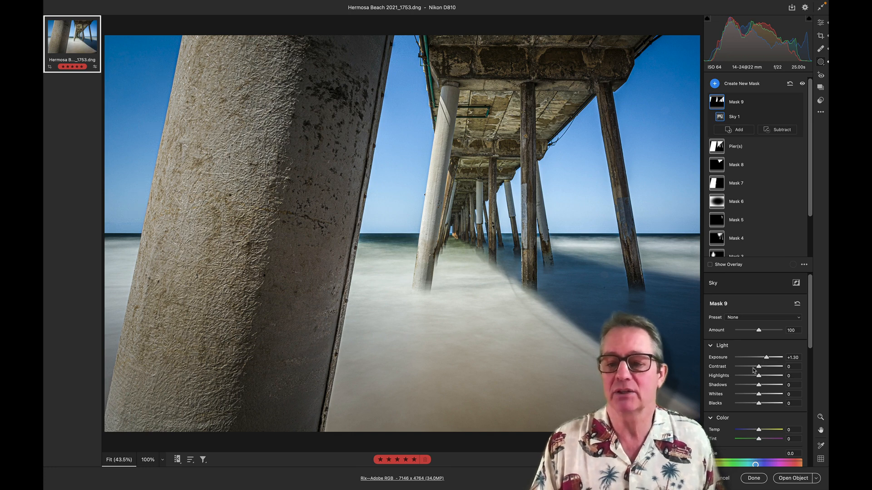
drag(757, 431, 753, 432)
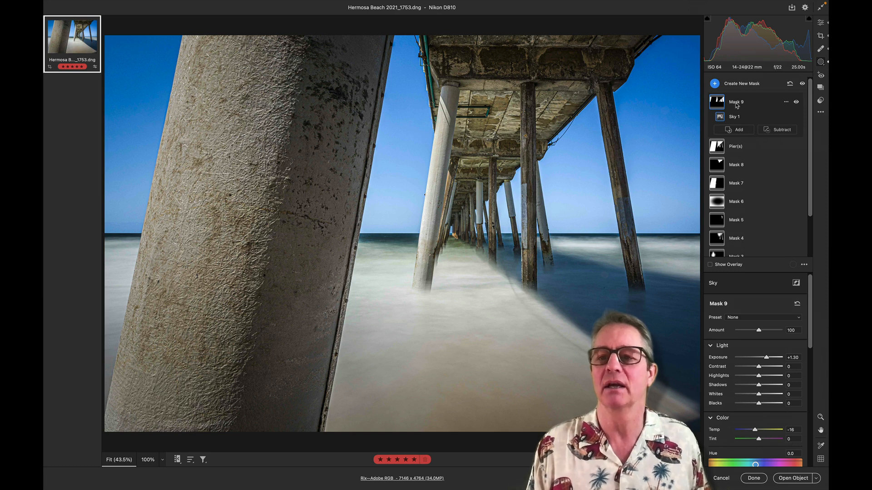
Step: Rename the newly added sky mask on the pier photo as Sky
double_click(729, 101)
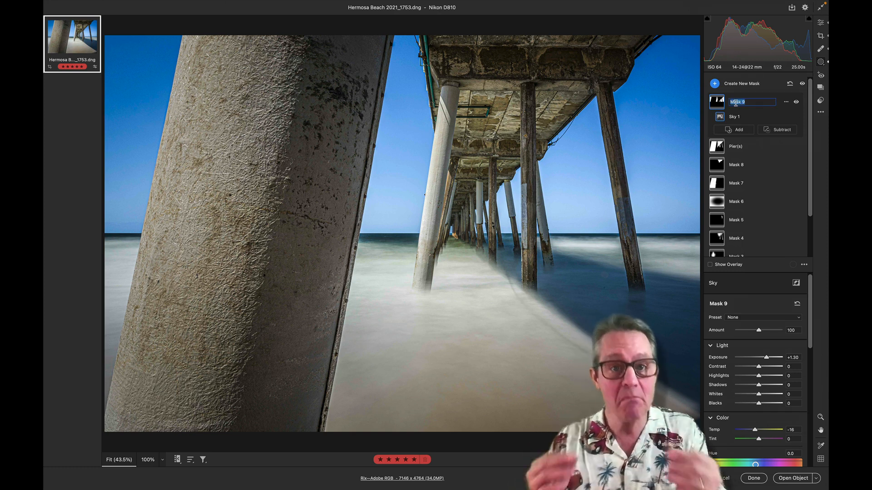
text(Sky)
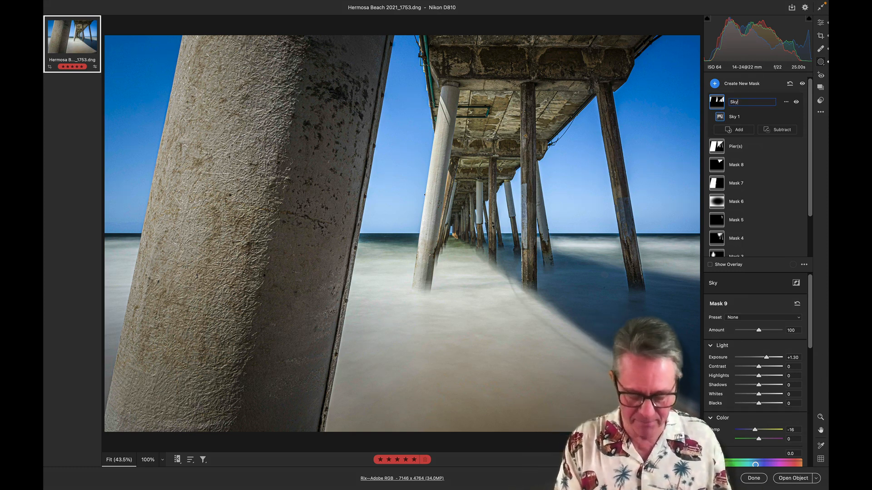
key(Return)
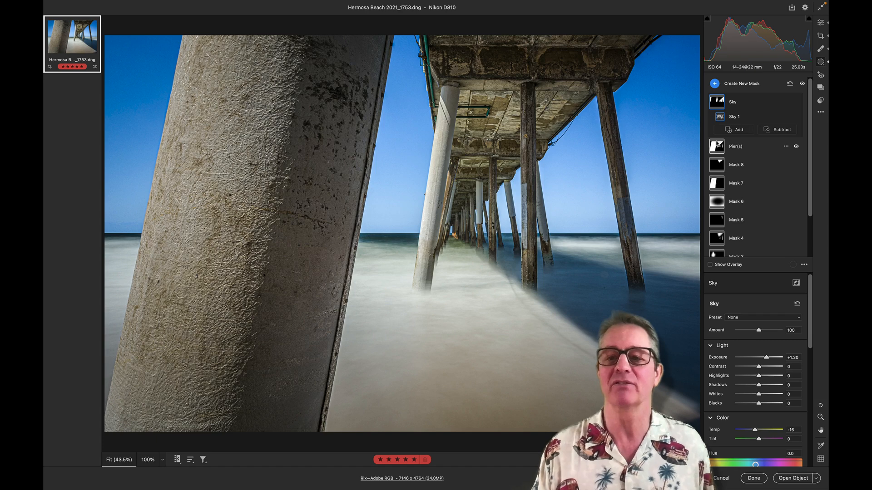
mouse_move(717, 145)
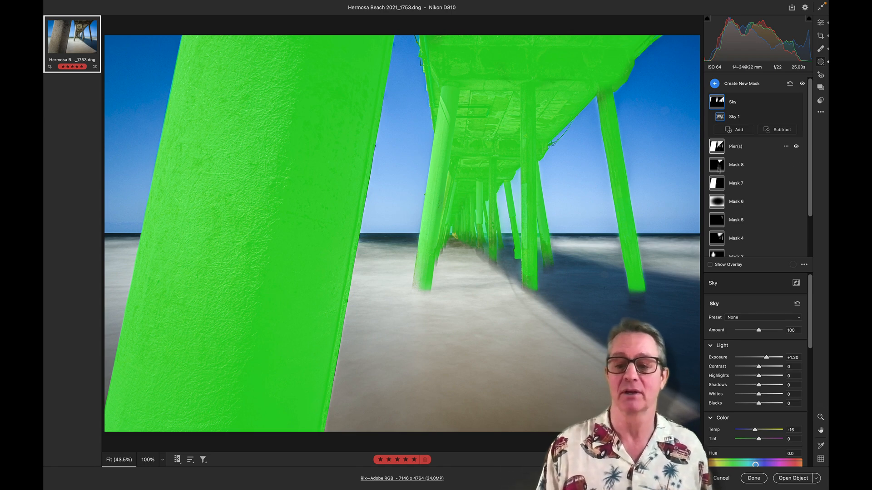
Step: Discard the pier photo's edits and open Chicago-BPSOP_Pritzger_4606-1.dng from Adobe Bridge
click(722, 479)
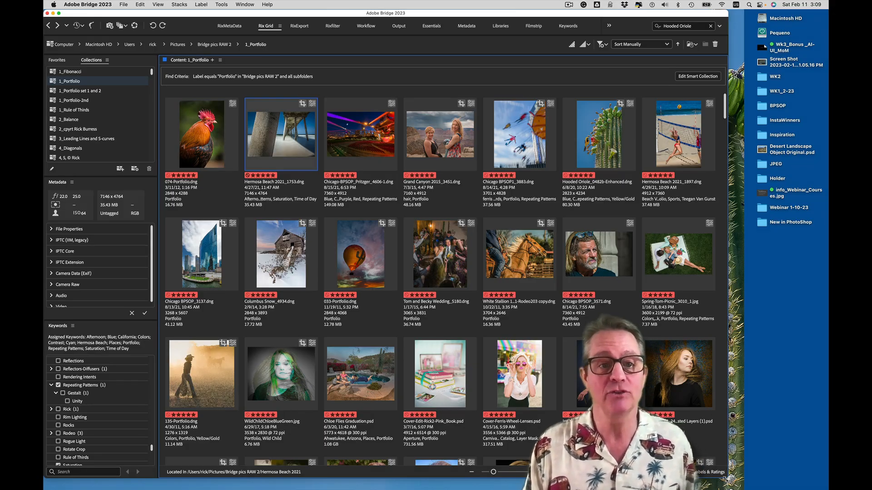
click(359, 148)
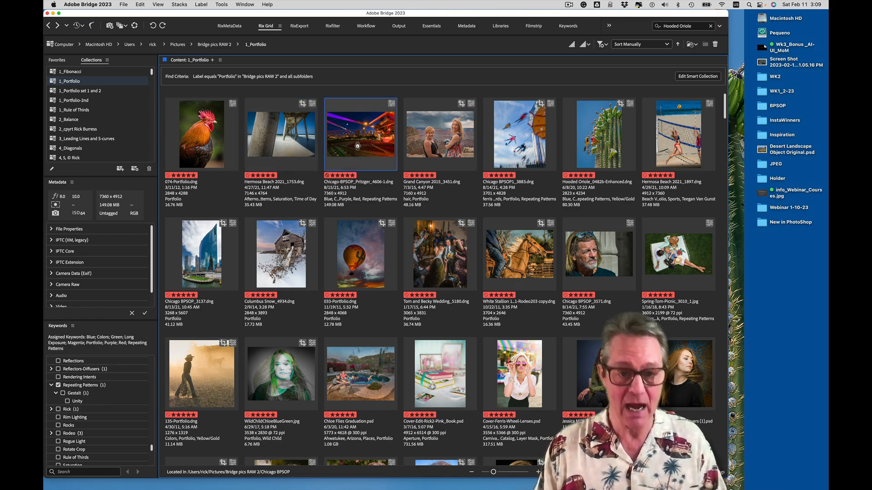
double_click(357, 146)
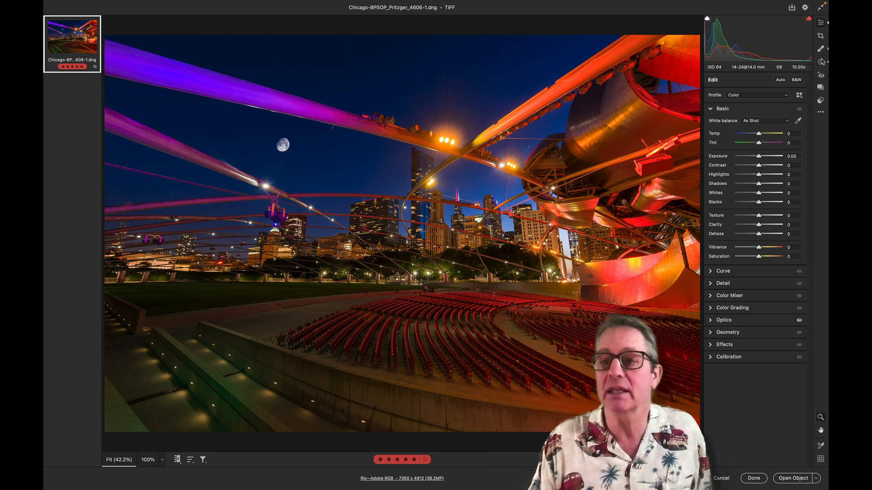
Step: Switch to masking on the Chicago night photo, create a new sky mask and turn its overlay off
click(821, 62)
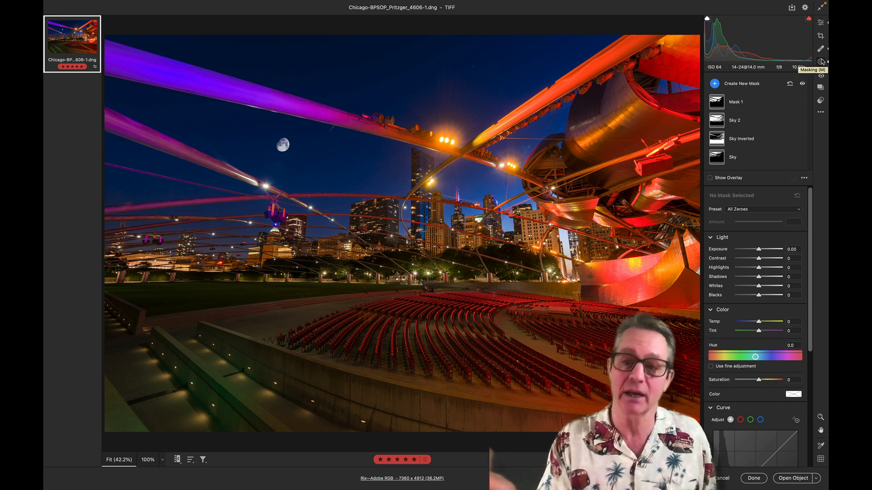
click(821, 61)
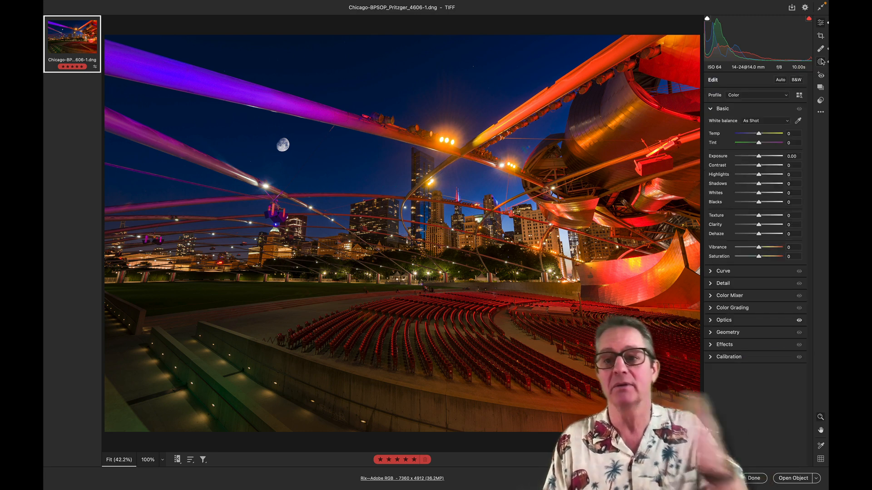
click(821, 61)
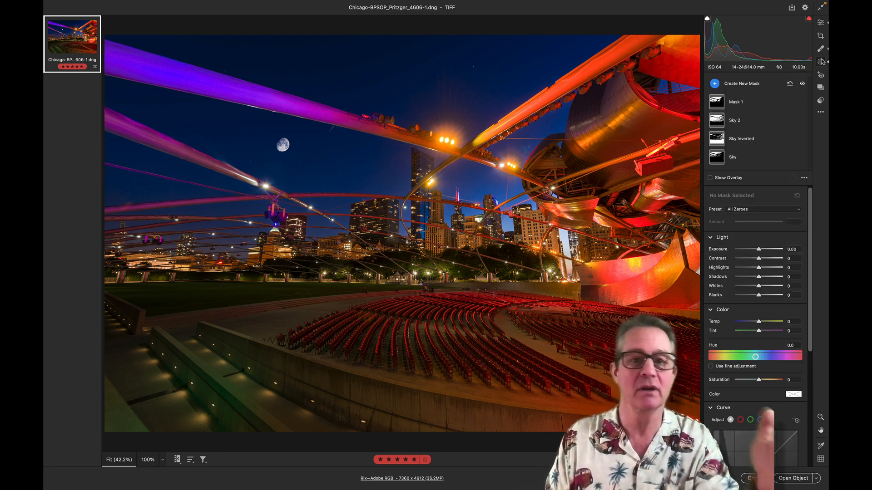
click(821, 62)
click(821, 62)
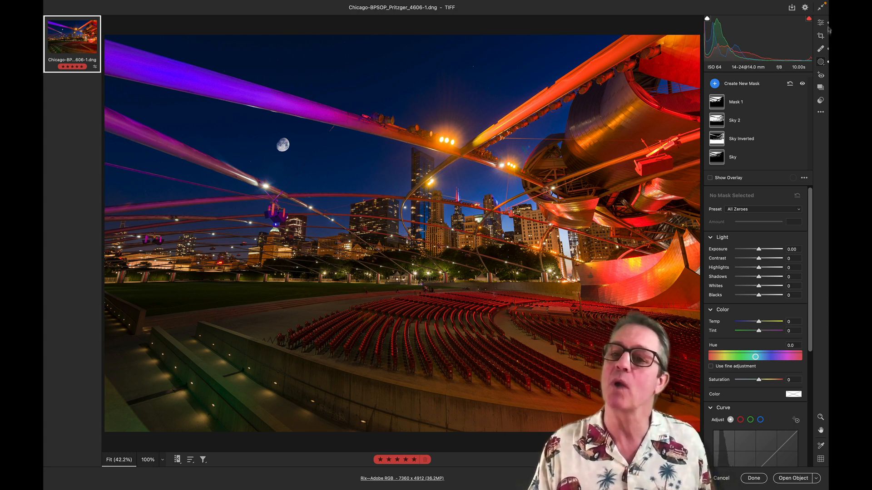
click(715, 83)
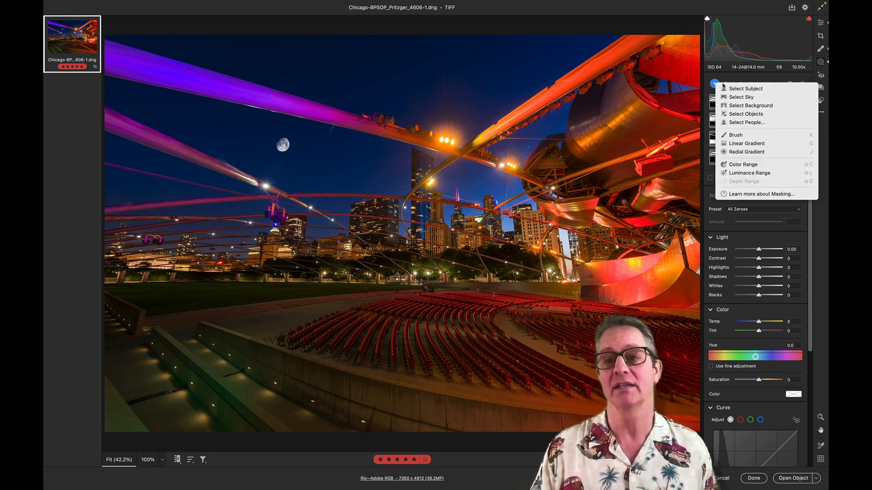
click(736, 97)
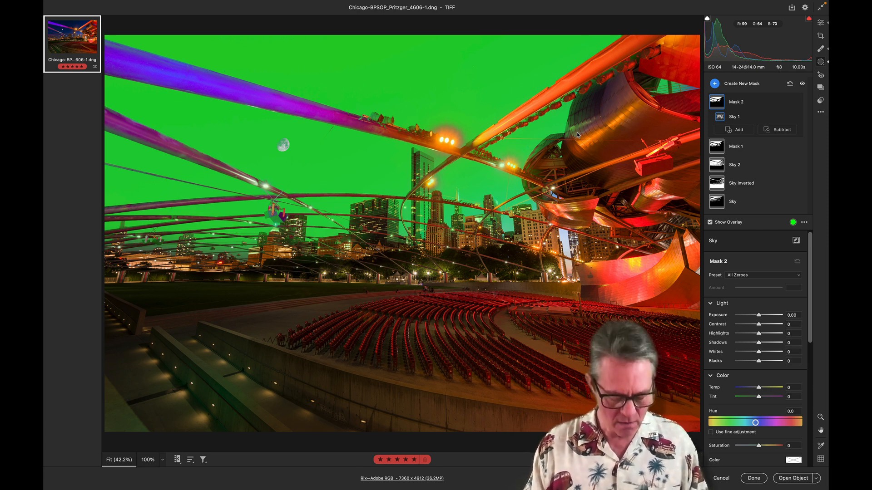
key(o)
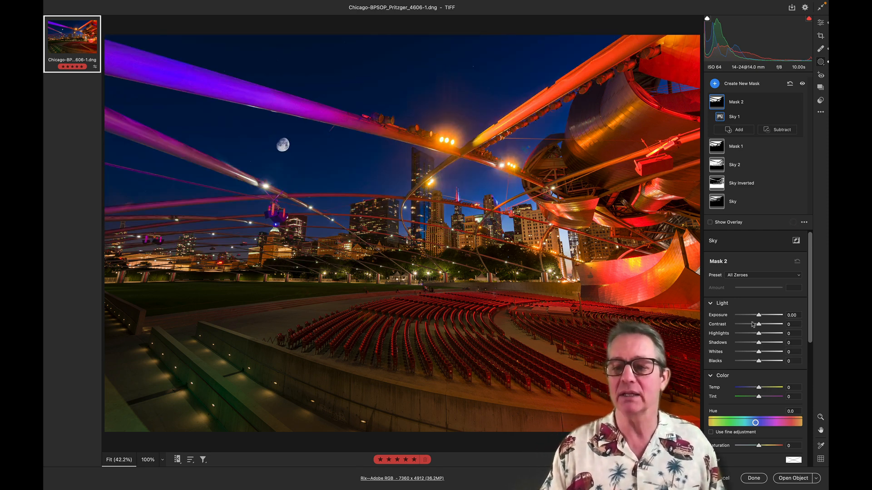
Step: Try Exposure +0.80 on the Chicago photo's new sky mask, reset it to 0 and show the mask overlay
drag(758, 315, 763, 316)
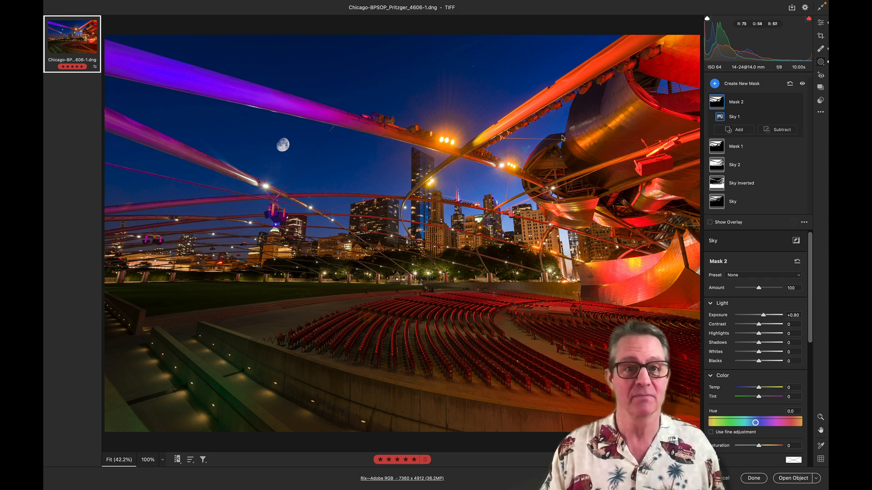
mouse_move(764, 317)
mouse_down()
mouse_move(747, 315)
mouse_move(776, 315)
mouse_move(758, 320)
mouse_up()
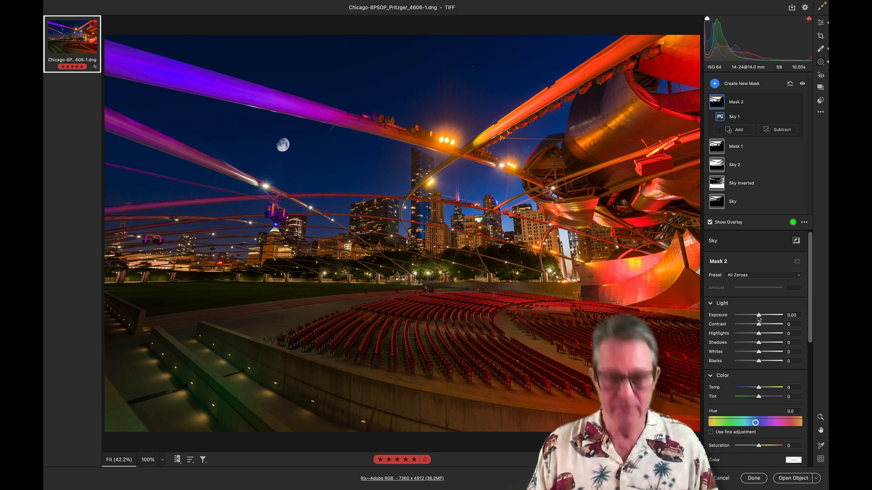
key(y)
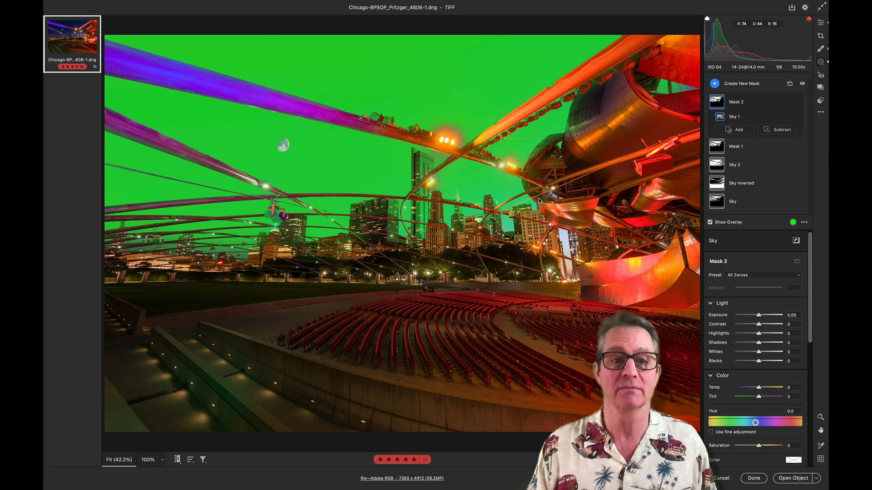
Step: Discard the Chicago night photo's edits and open Grand Canyon 2015_3451.dng from Adobe Bridge
click(722, 479)
click(428, 136)
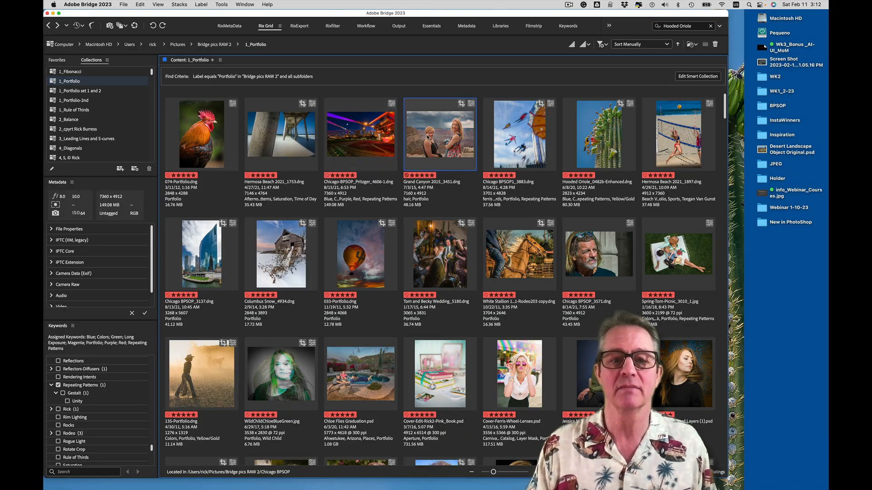
double_click(428, 136)
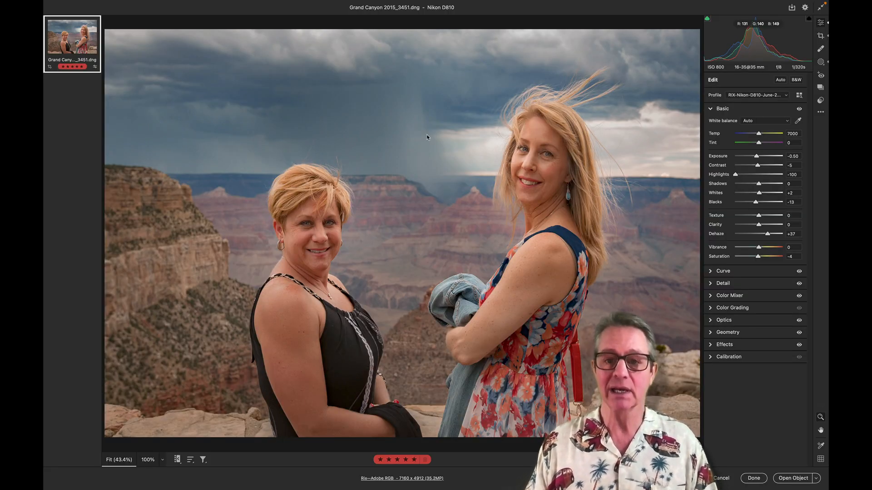
Step: Add a background mask to the Grand Canyon photo, check its overlay on and off, and set its Exposure to -0.65
key(m)
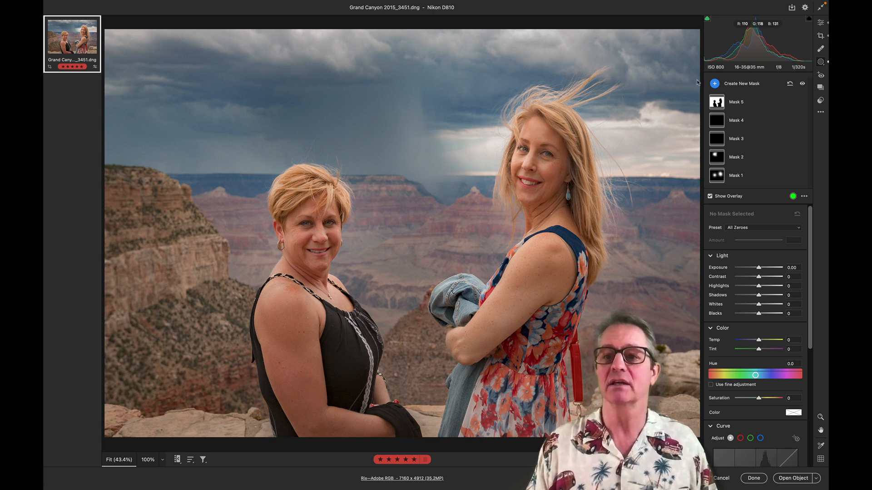
click(715, 84)
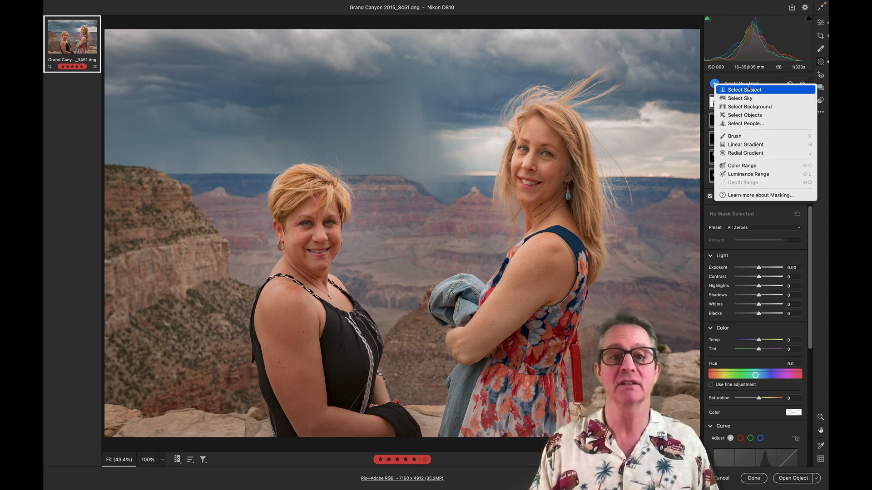
click(745, 106)
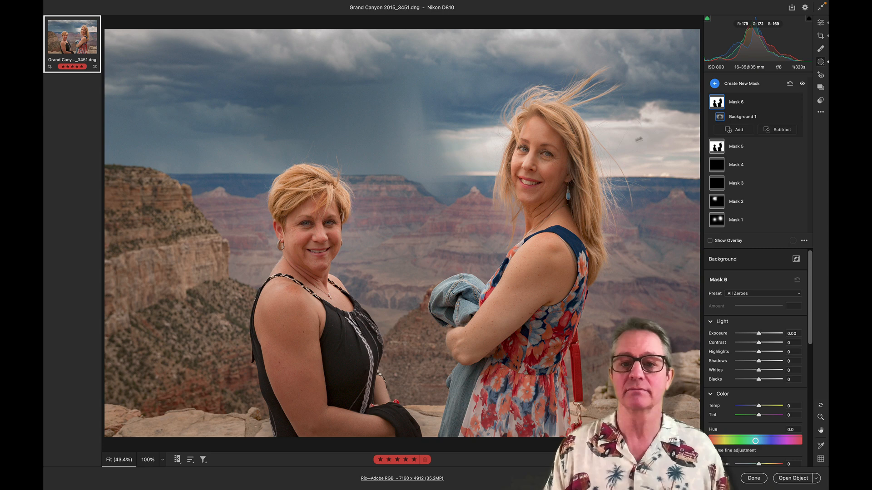
key(o)
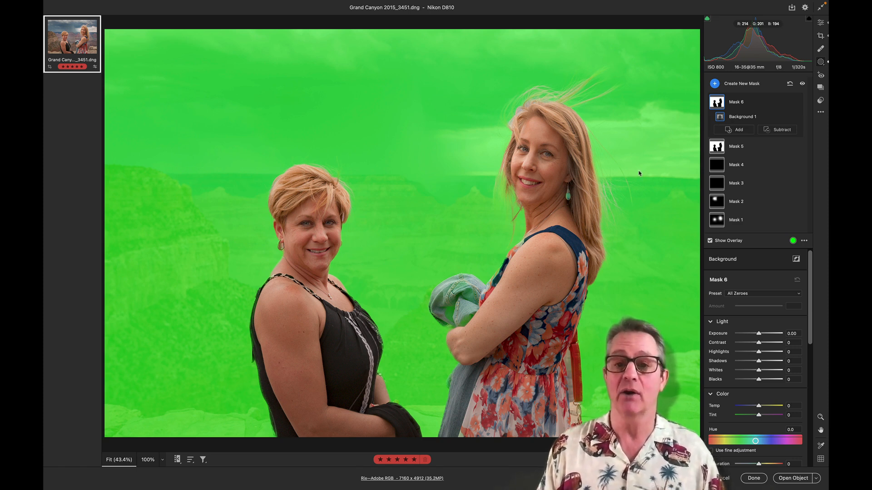
key(y)
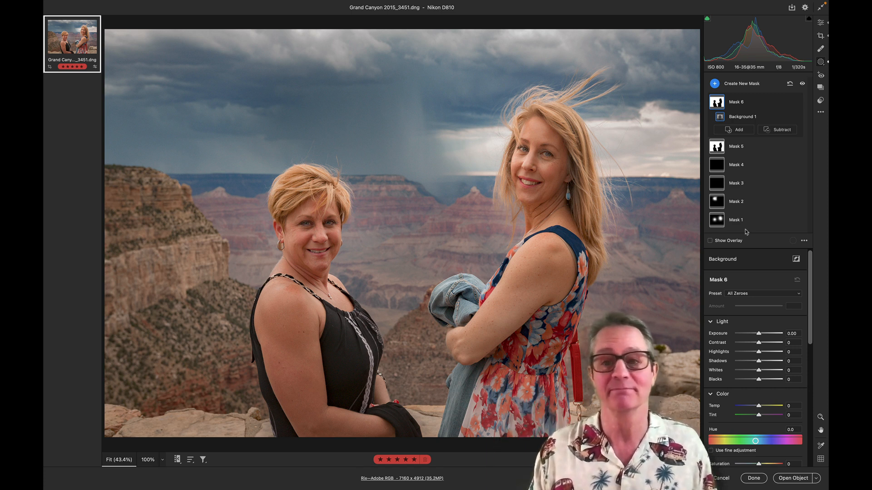
drag(759, 335, 755, 334)
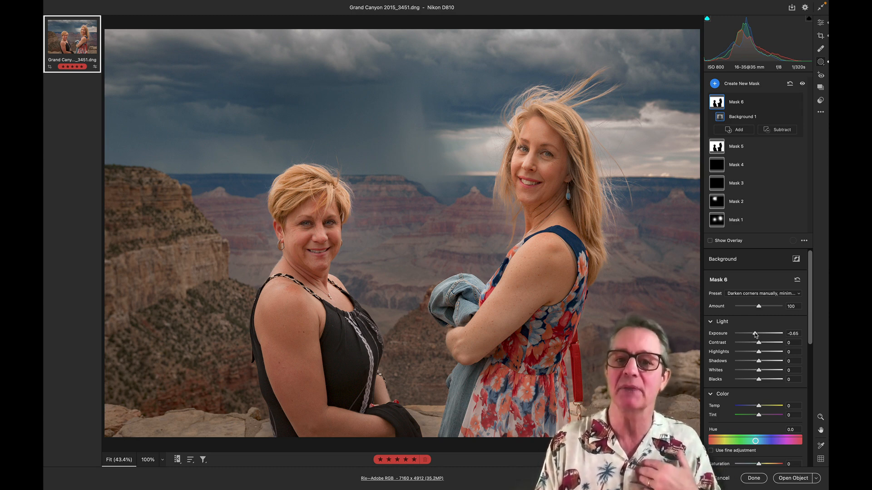
Step: Compare the photo with and without the darkened background by repeatedly deleting the new background mask and restoring it
key(Delete)
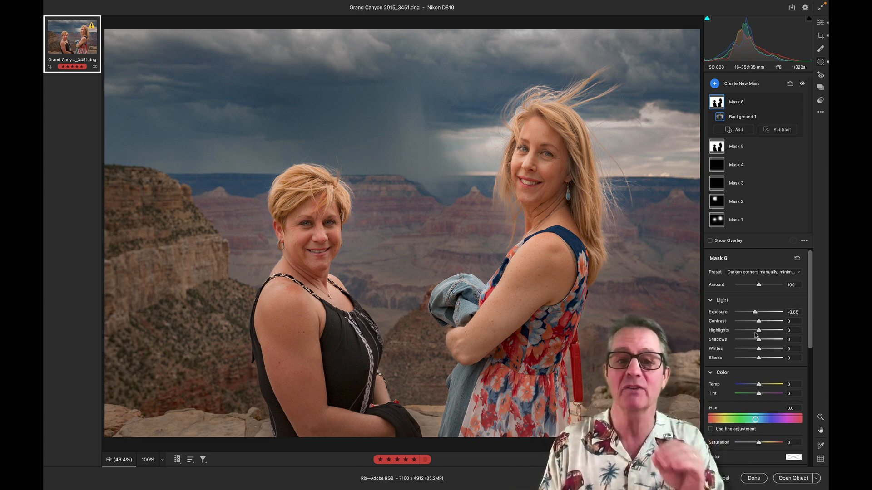
key(super+z)
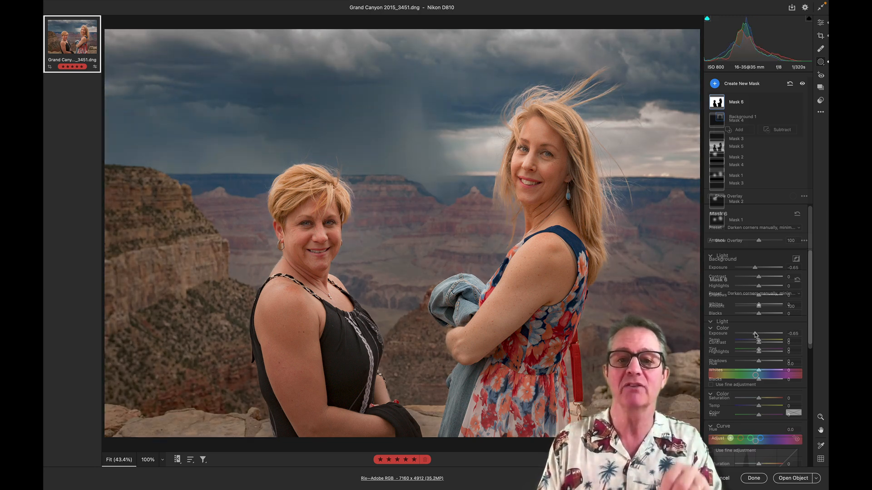
key(Delete)
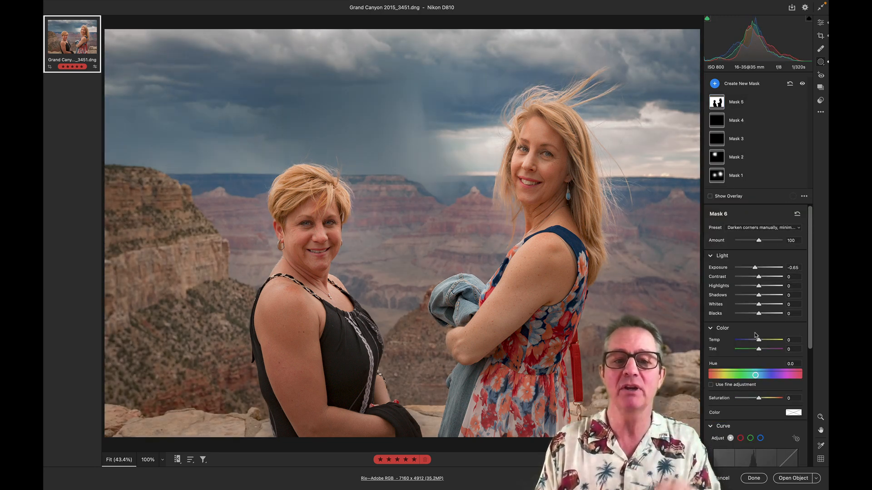
key(super+z)
key(Delete)
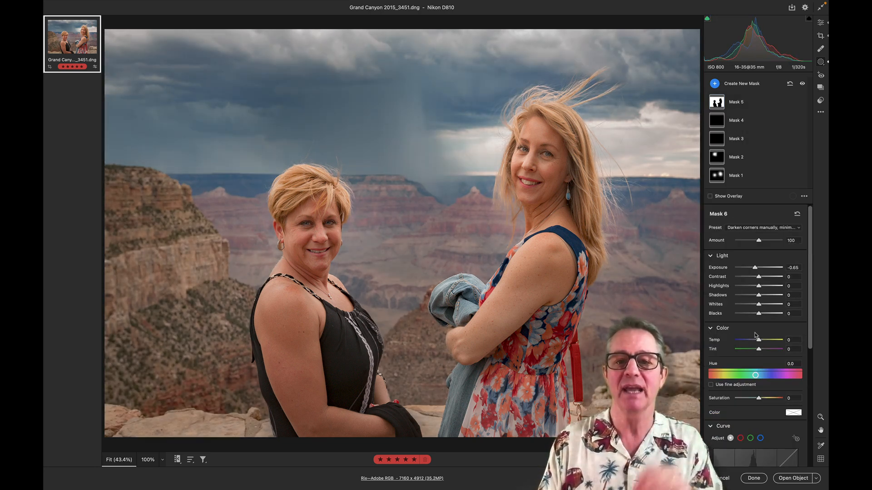
key(super+z)
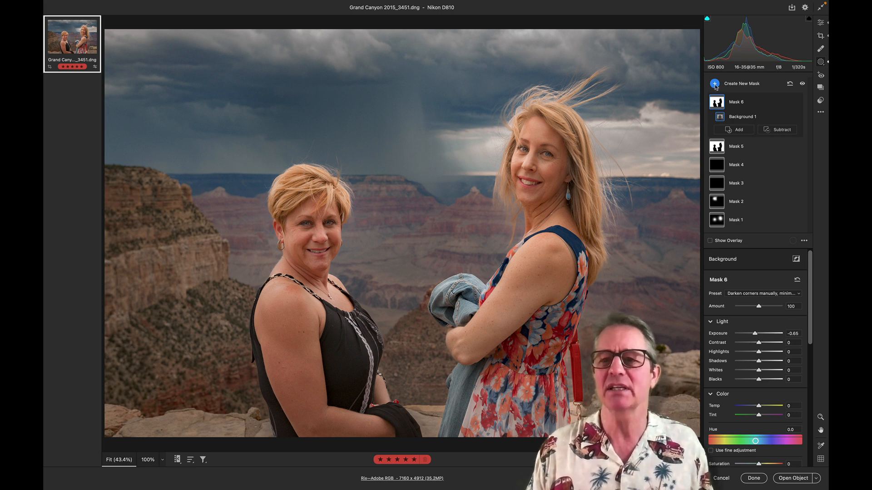
Step: Add a subject mask covering the two women and show its overlay
click(714, 84)
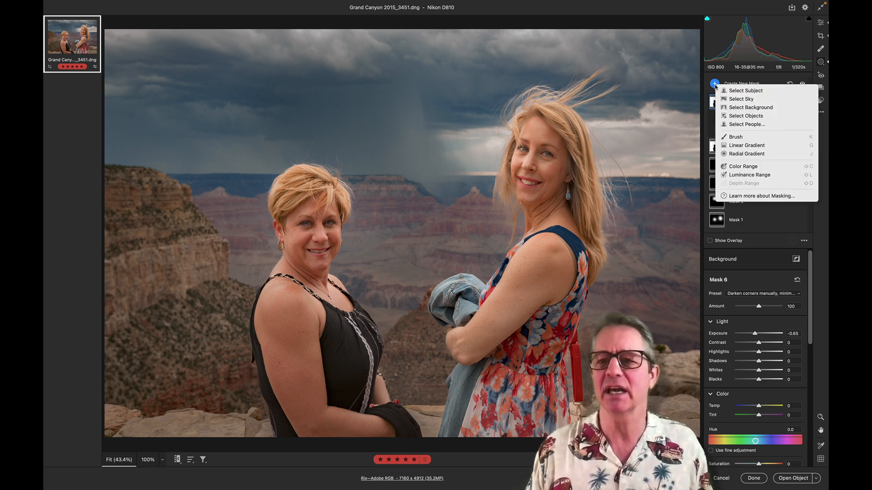
click(769, 91)
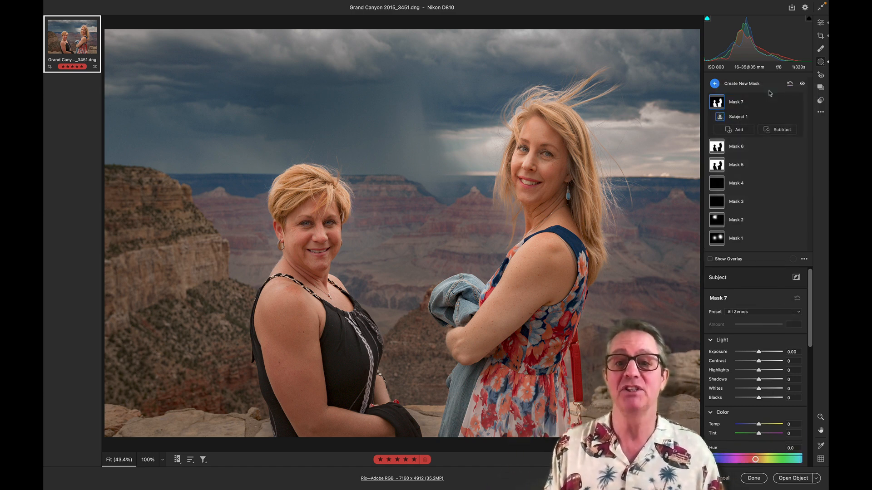
key(y)
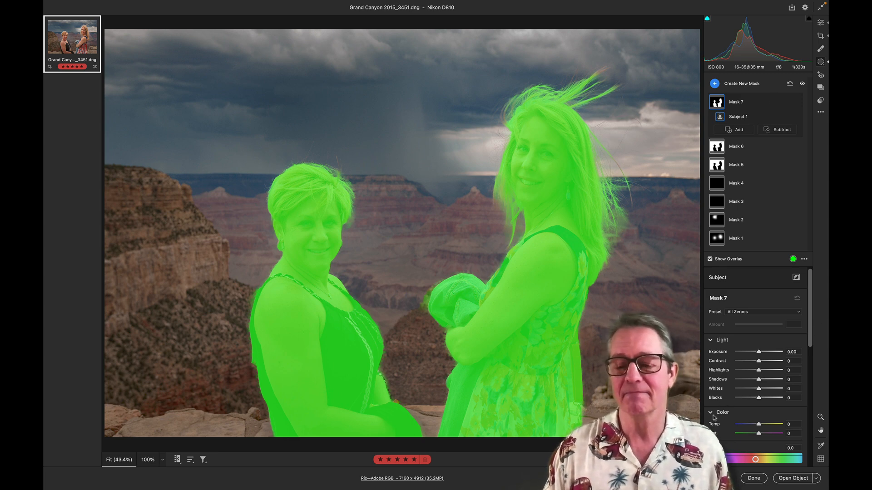
Step: Discard the Grand Canyon photo's edits and open Chicago BPSOP_3571.dng from Adobe Bridge
click(720, 478)
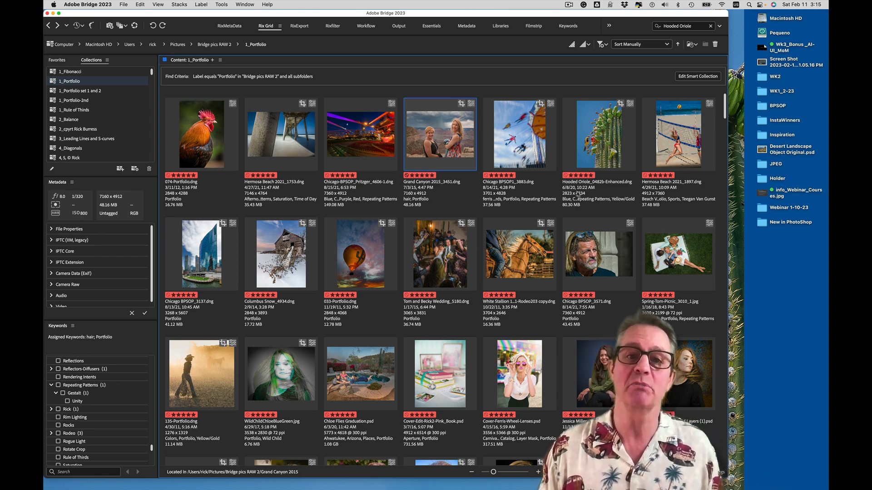
click(586, 265)
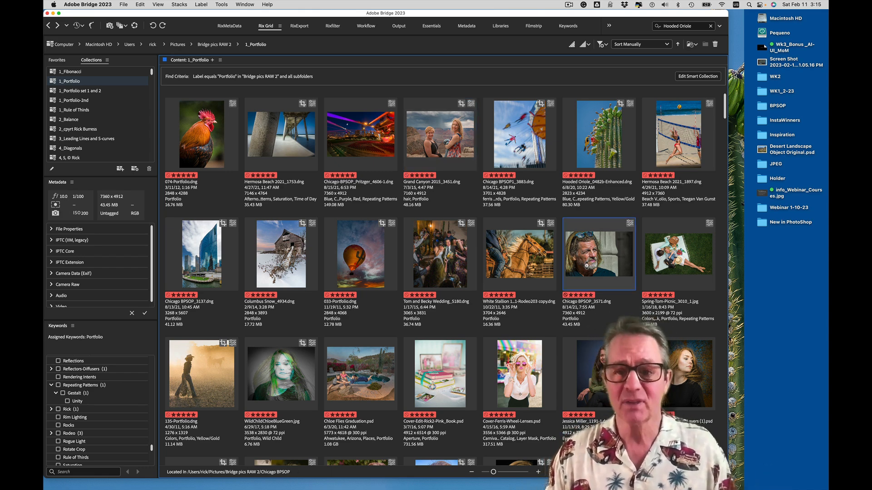
double_click(586, 266)
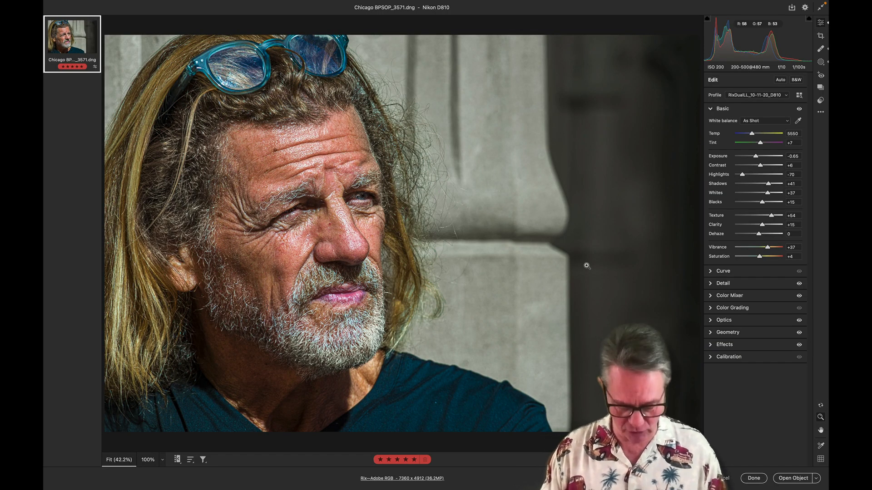
Step: Switch to masking on the man's portrait, create a new subject mask, and check its overlay on and off
key(m)
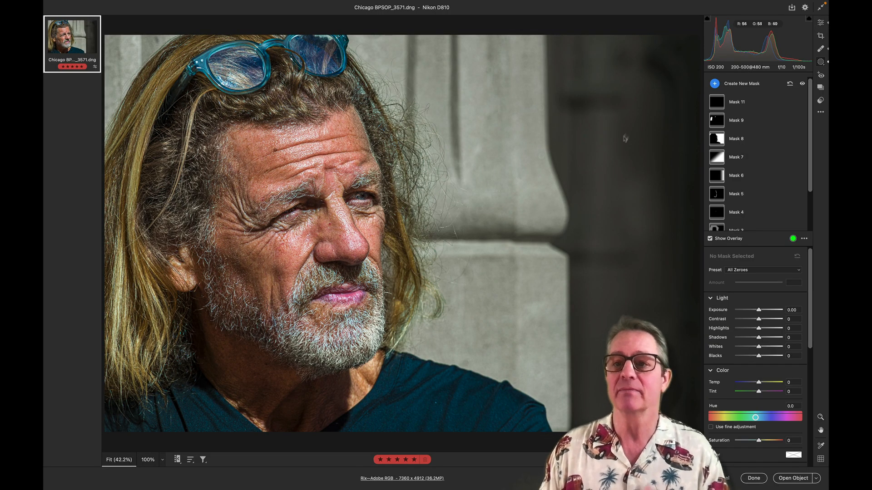
click(715, 84)
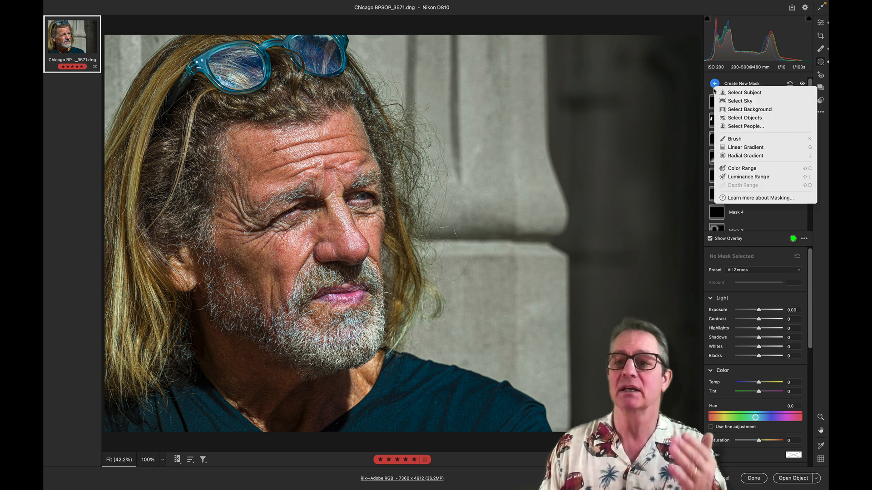
key(Escape)
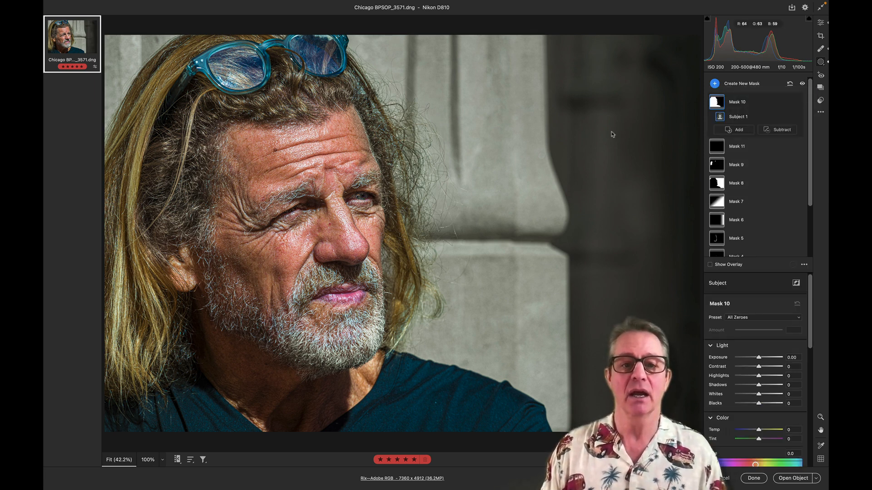
key(o)
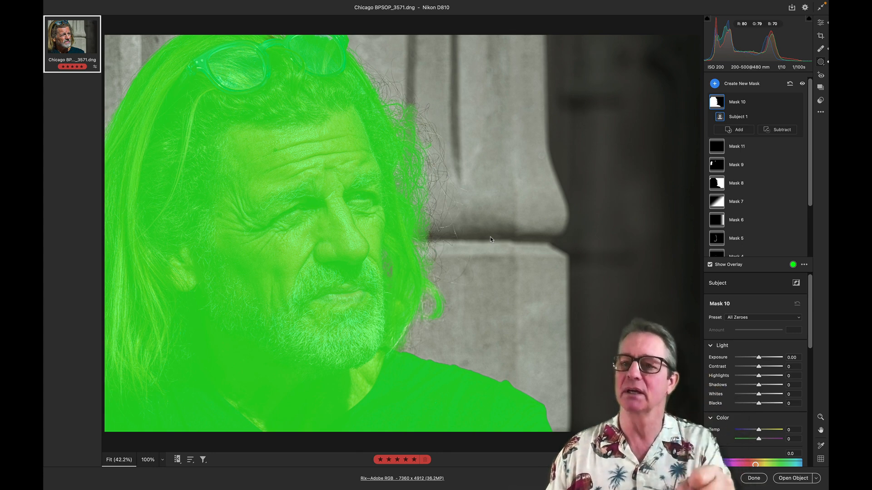
key(o)
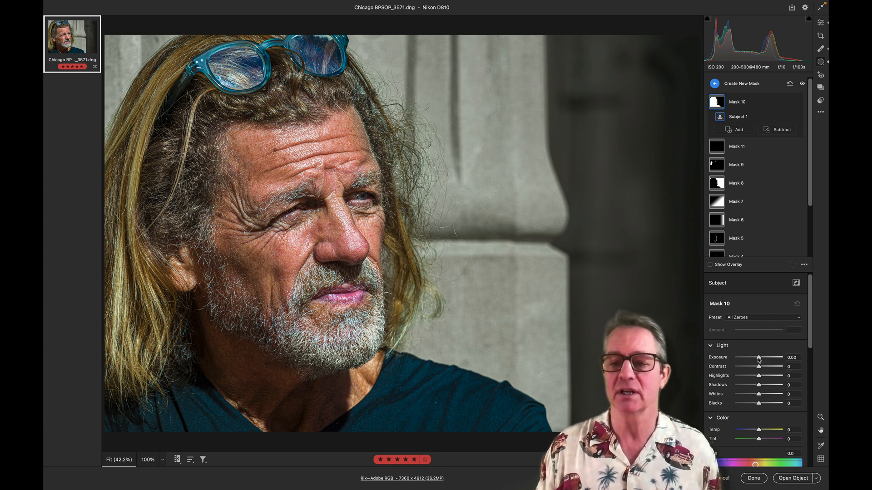
Step: Try Exposure -1.00 on the portrait's subject mask, reset it to 0 and show the mask overlay
drag(758, 360, 753, 360)
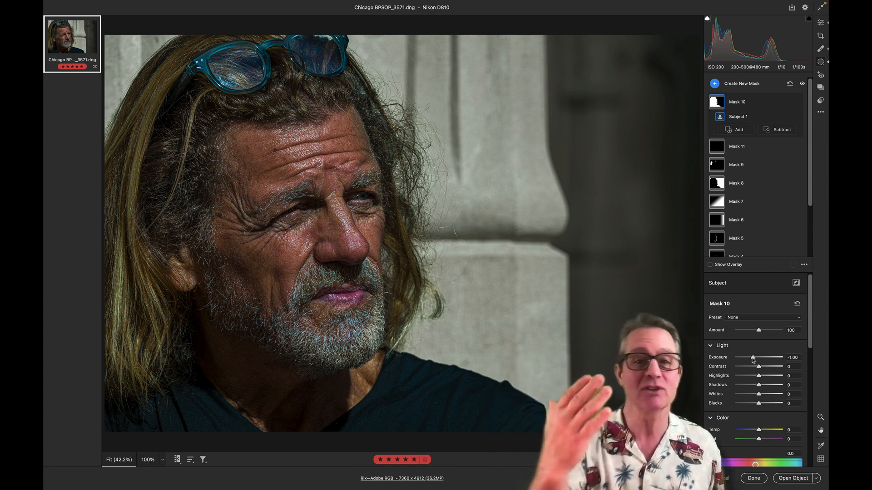
double_click(752, 358)
key(o)
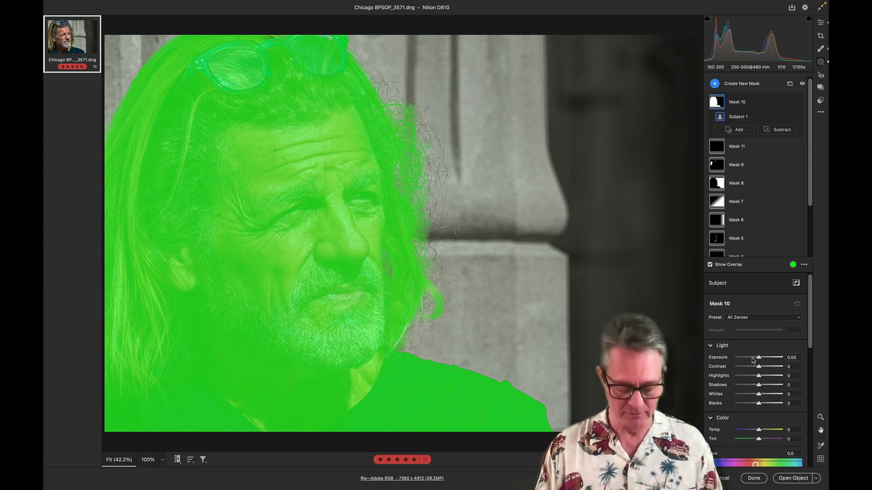